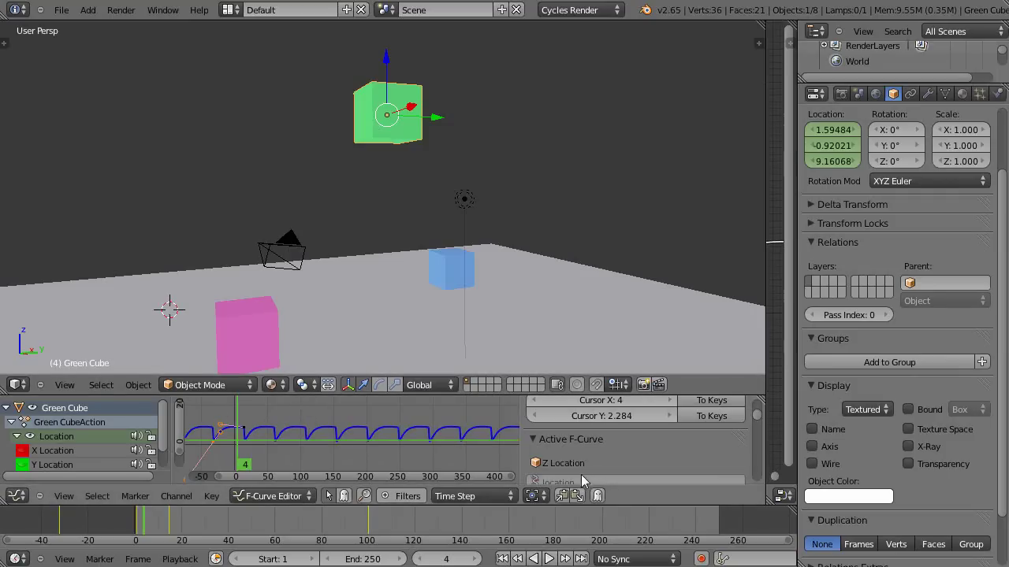
# - Widen the curve editor's graph area and toggle its sidebar to show more Z Location bounces
pyautogui.moveTo(521, 457); pyautogui.dragTo(624, 462)
pyautogui.press('n')
pyautogui.press('n')
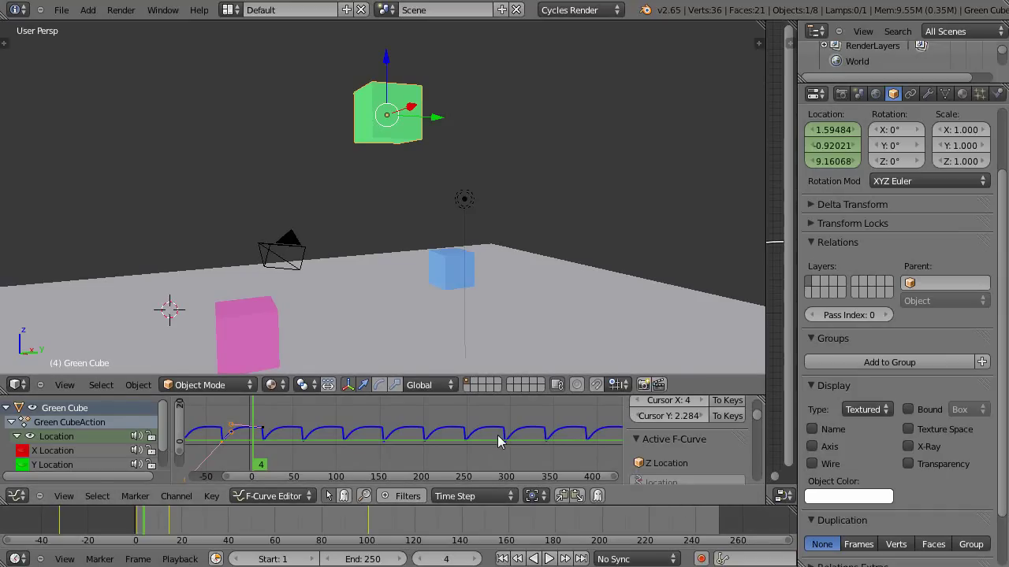
# - Maximize the curve editor, then lower the Z Location keyframe and stretch it along X
pyautogui.hotkey('ctrl', 'Up')
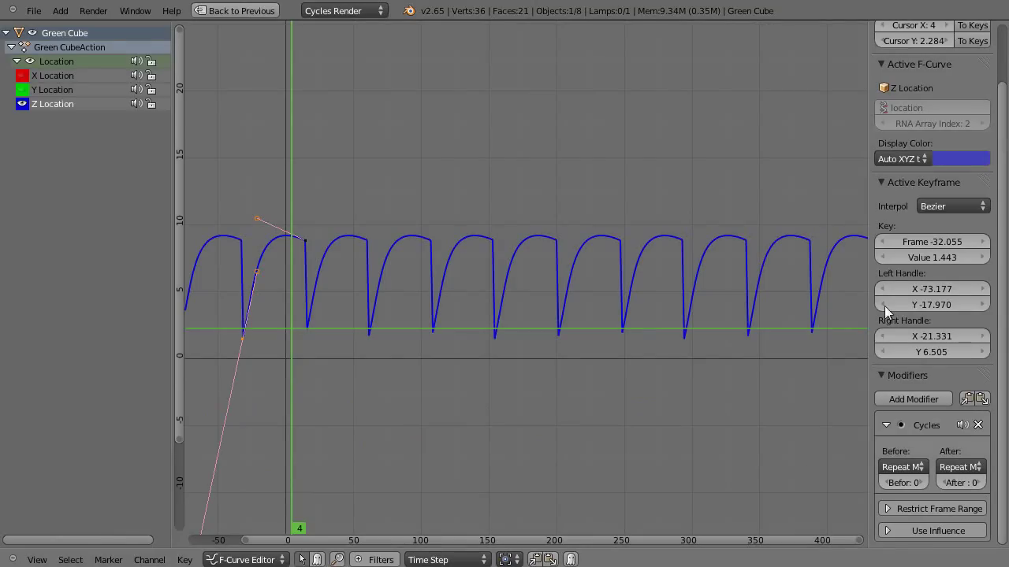
pyautogui.moveTo(868, 372); pyautogui.dragTo(802, 387)
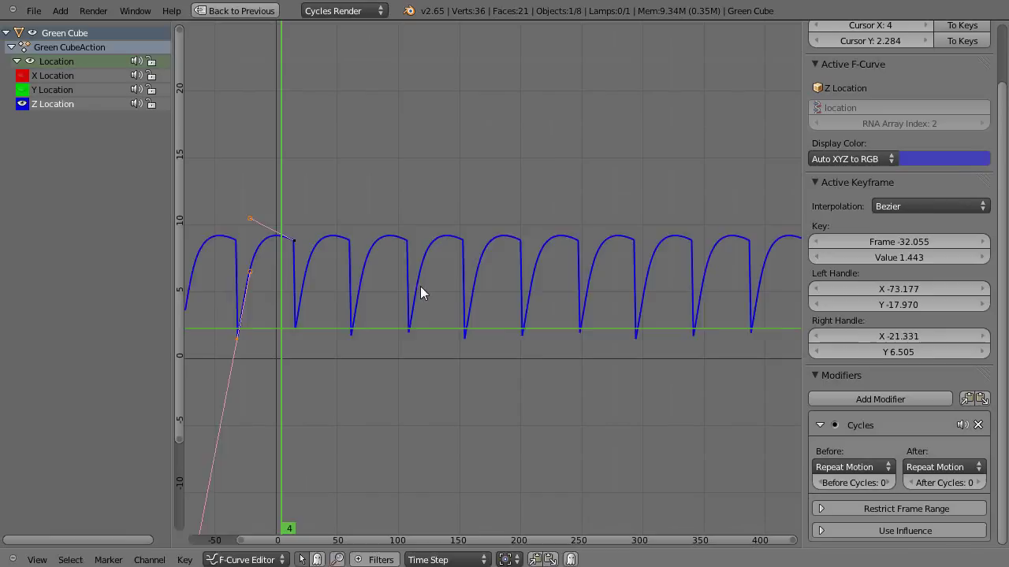
pyautogui.press('g')
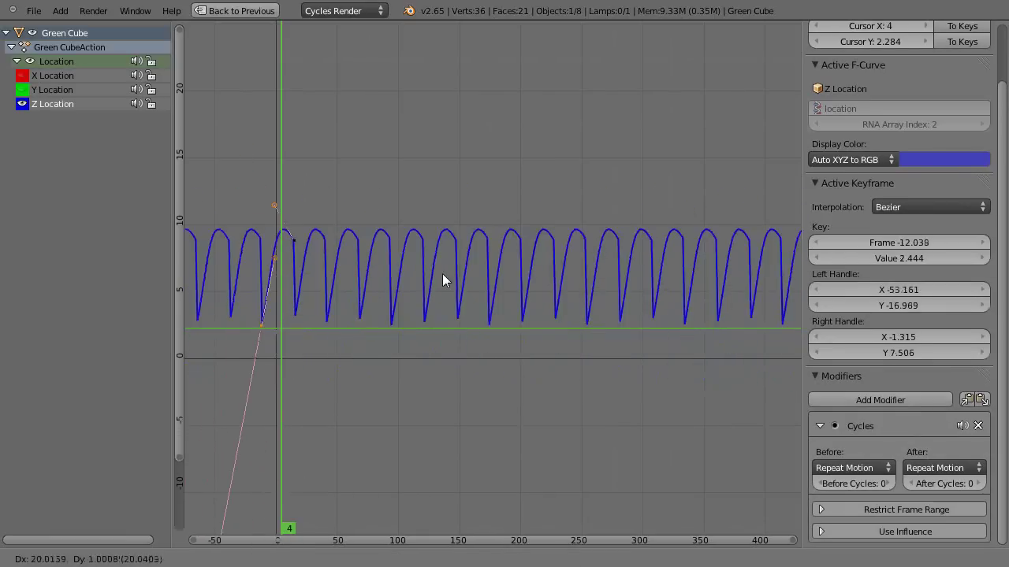
pyautogui.click(426, 316)
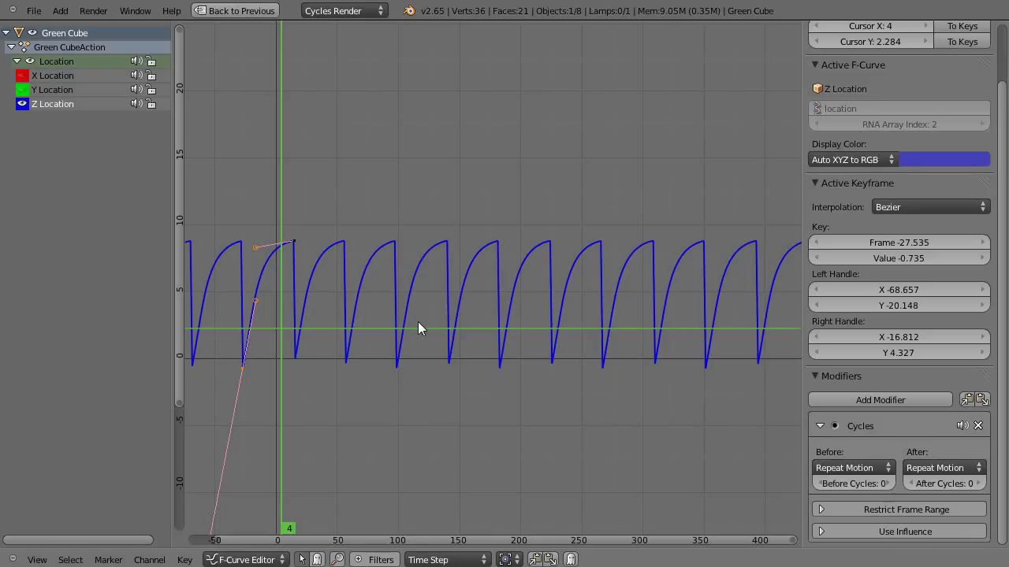
pyautogui.press('s')
pyautogui.press('x')
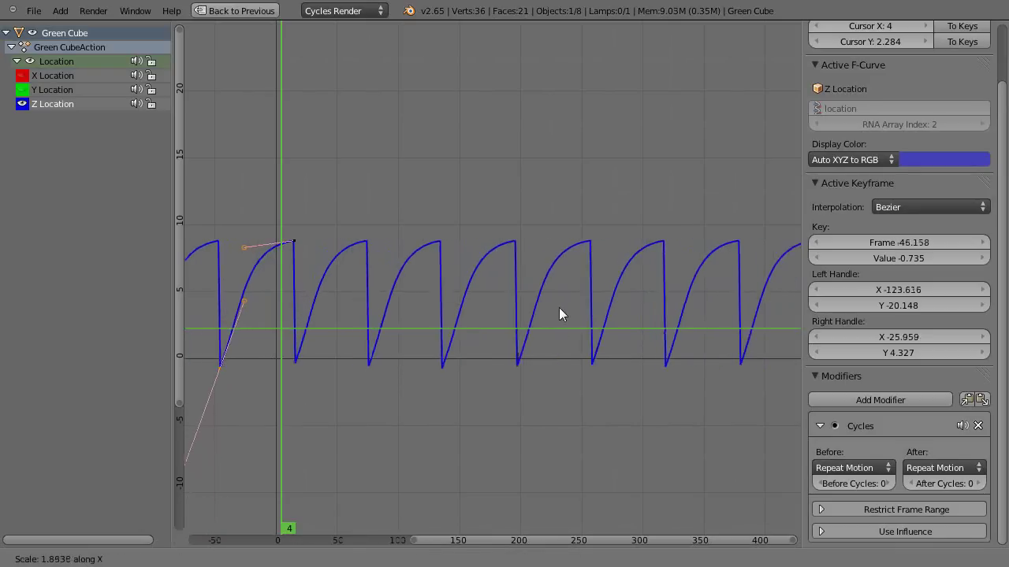
pyautogui.click(484, 324)
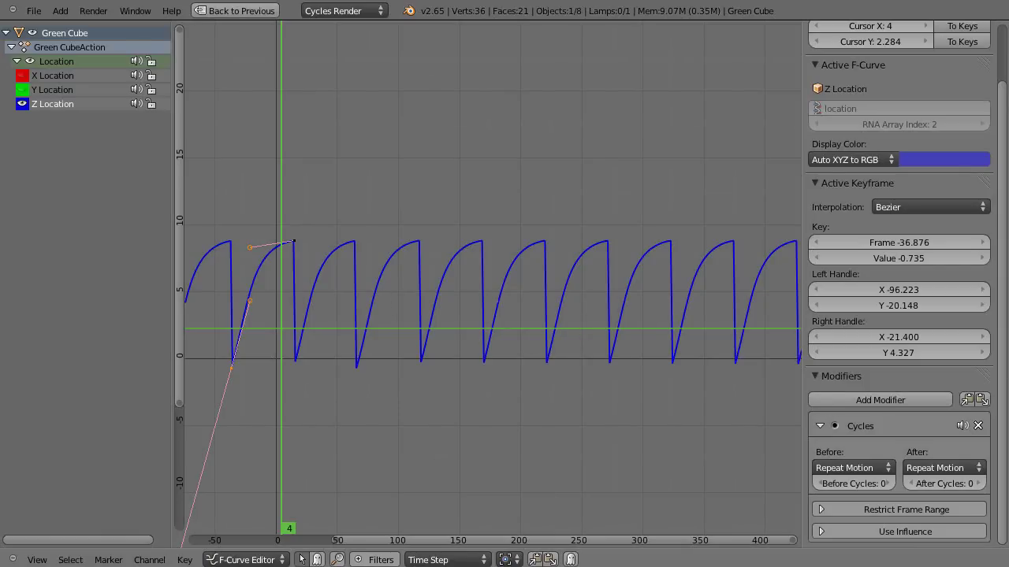
# - Raise the Cycles modifier's After Cycles count to 5, then return it to endless repeats
pyautogui.scroll(-1, 1001, 280)
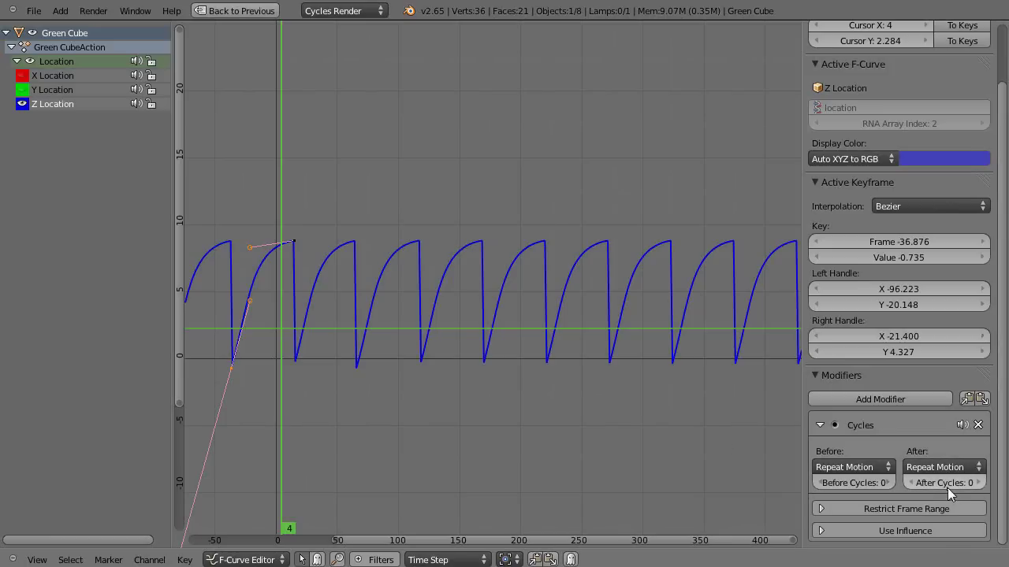
pyautogui.click(980, 483)
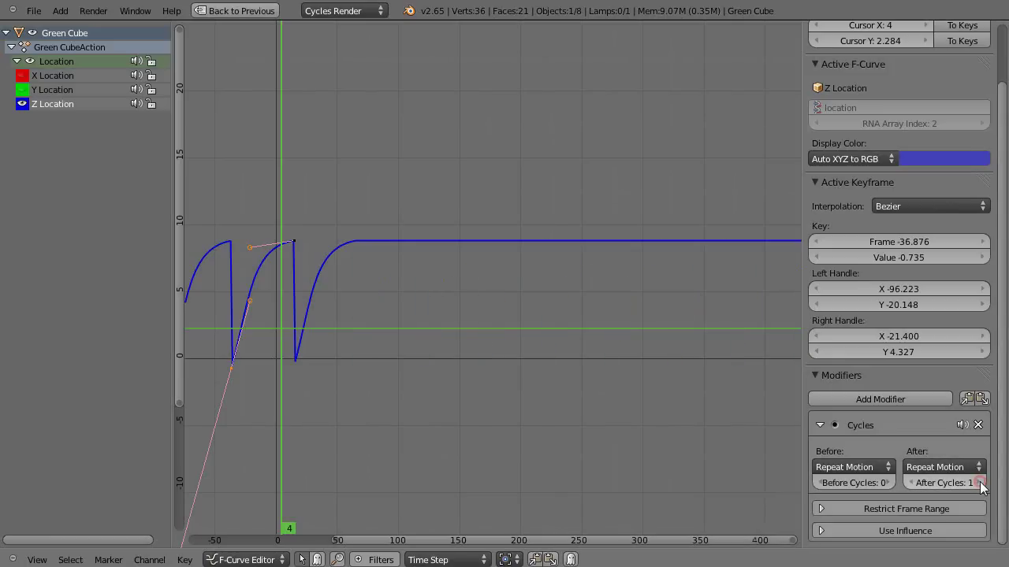
pyautogui.click(981, 483)
pyautogui.click(980, 483)
pyautogui.click(981, 483)
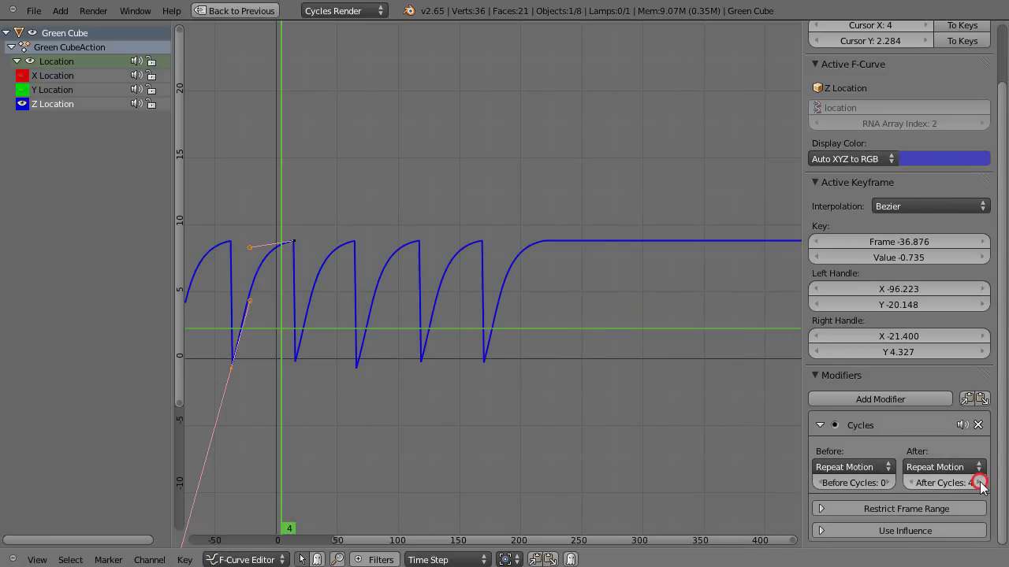
pyautogui.click(981, 483)
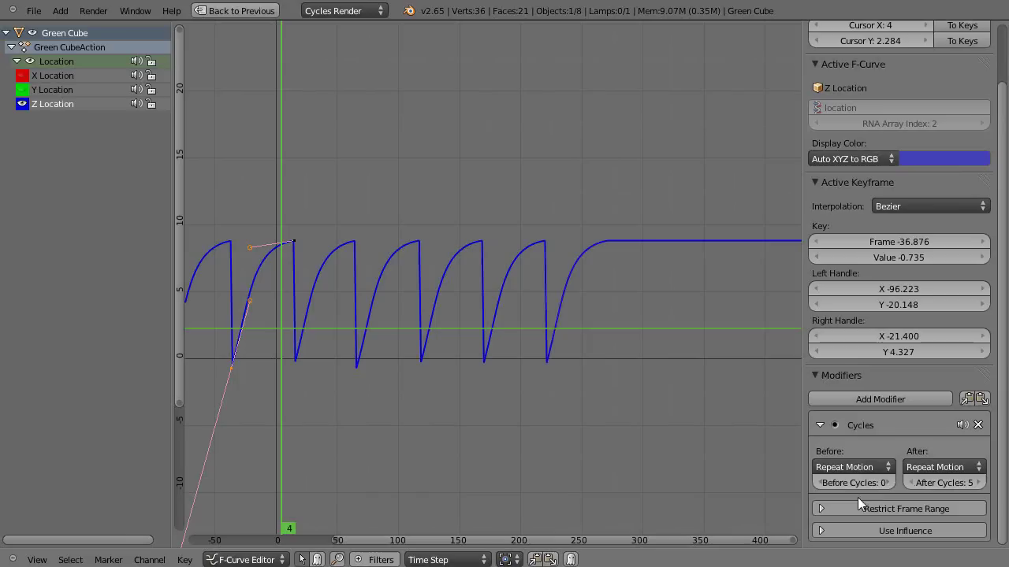
pyautogui.click(911, 483)
pyautogui.click(911, 483)
pyautogui.click(911, 482)
pyautogui.click(912, 483)
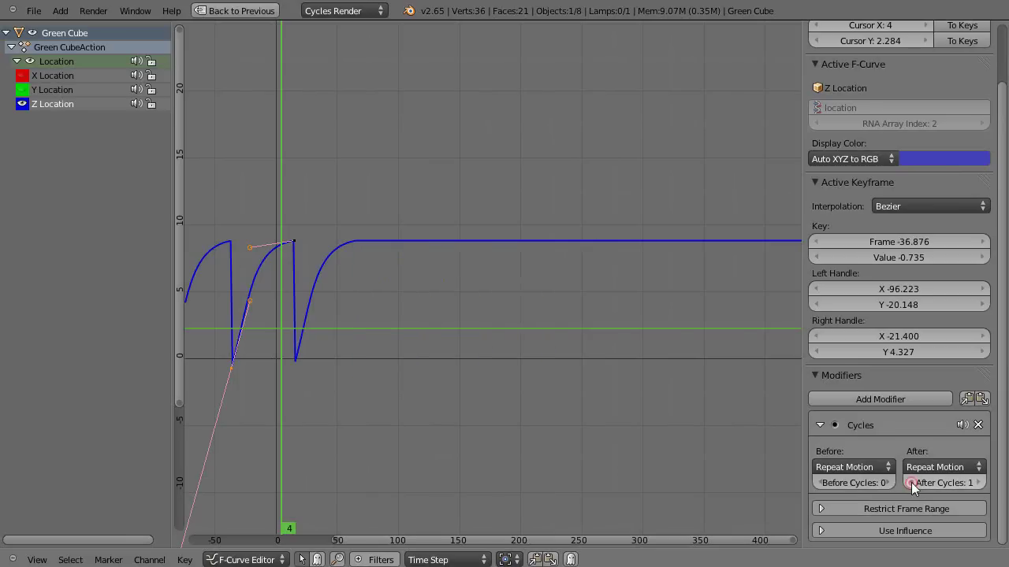
pyautogui.click(912, 482)
# - Enable Restrict Frame Range on the Cycles modifier with Start 50 and End 250
pyautogui.click(892, 510)
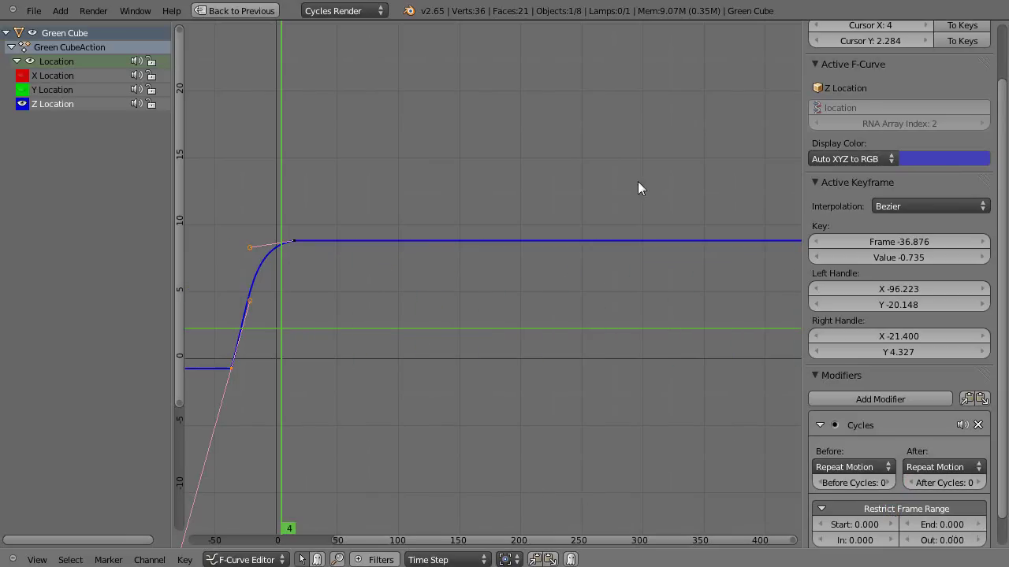
pyautogui.click(935, 524)
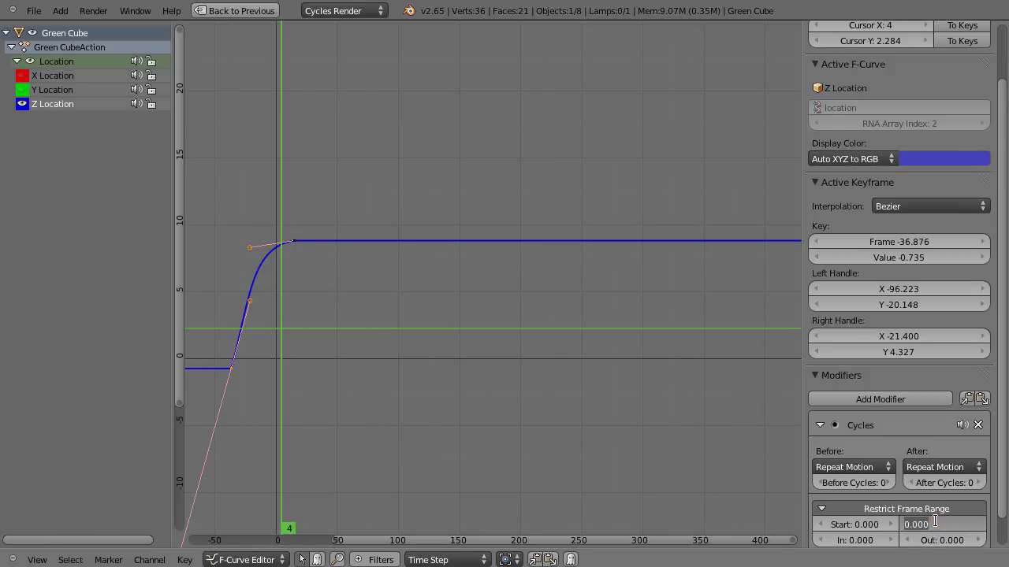
pyautogui.write('250')
pyautogui.press('Return')
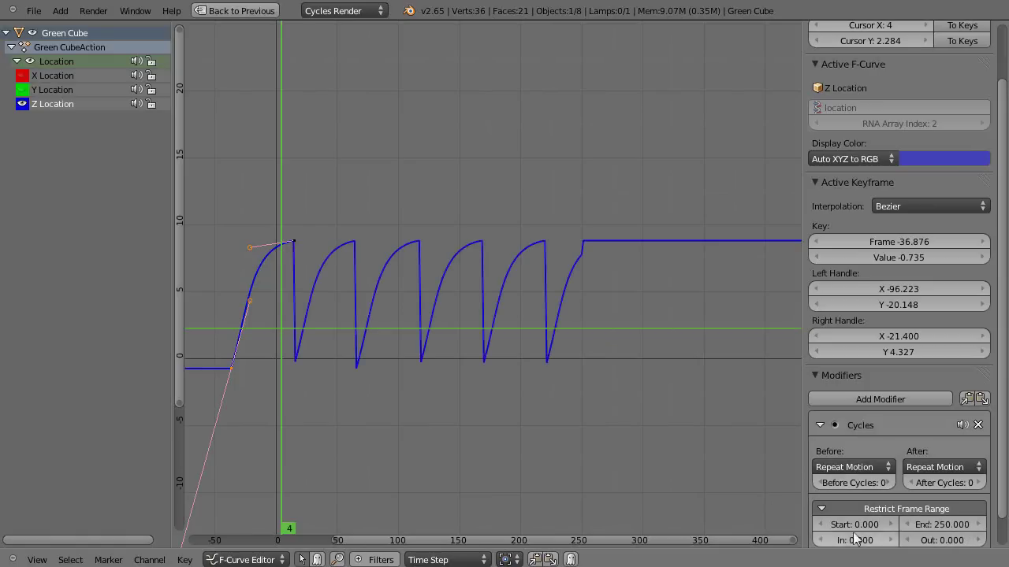
pyautogui.click(855, 524)
pyautogui.write('50')
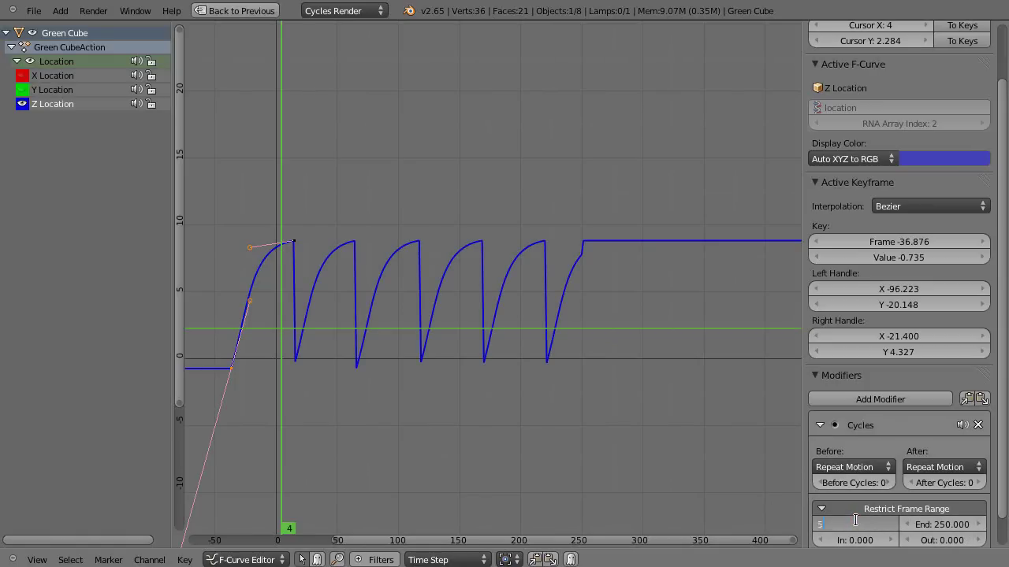
pyautogui.press('Return')
pyautogui.click(857, 525)
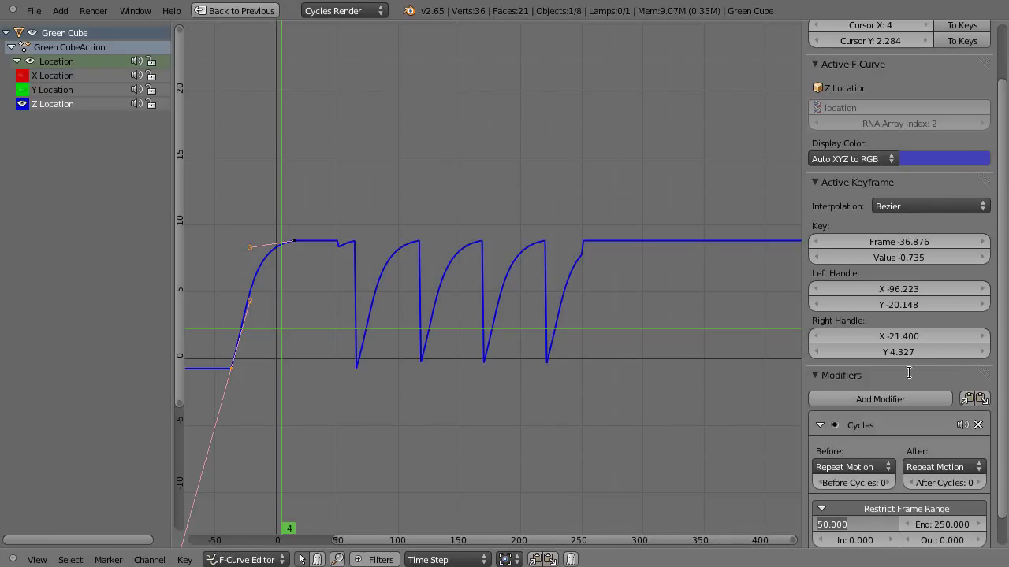
# - Switch the keyframe's interpolation to Linear, then restore Bezier
pyautogui.click(904, 209)
pyautogui.click(904, 208)
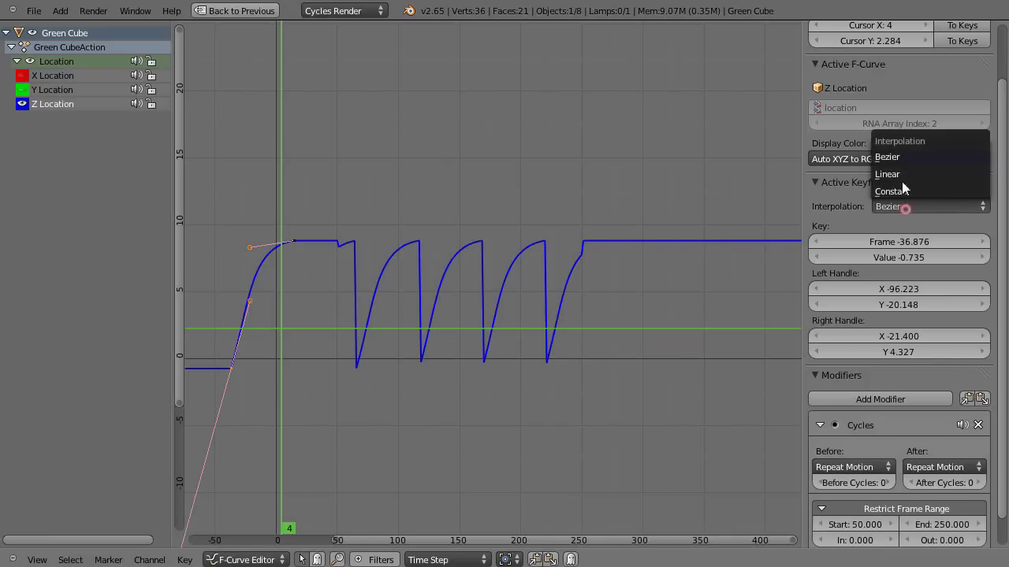
pyautogui.click(898, 169)
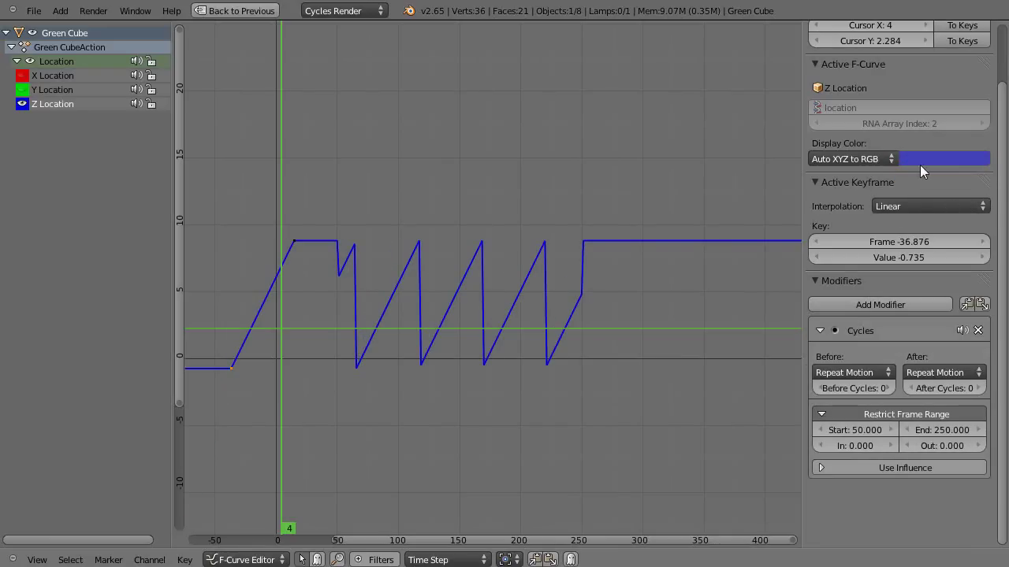
pyautogui.click(918, 206)
pyautogui.click(885, 158)
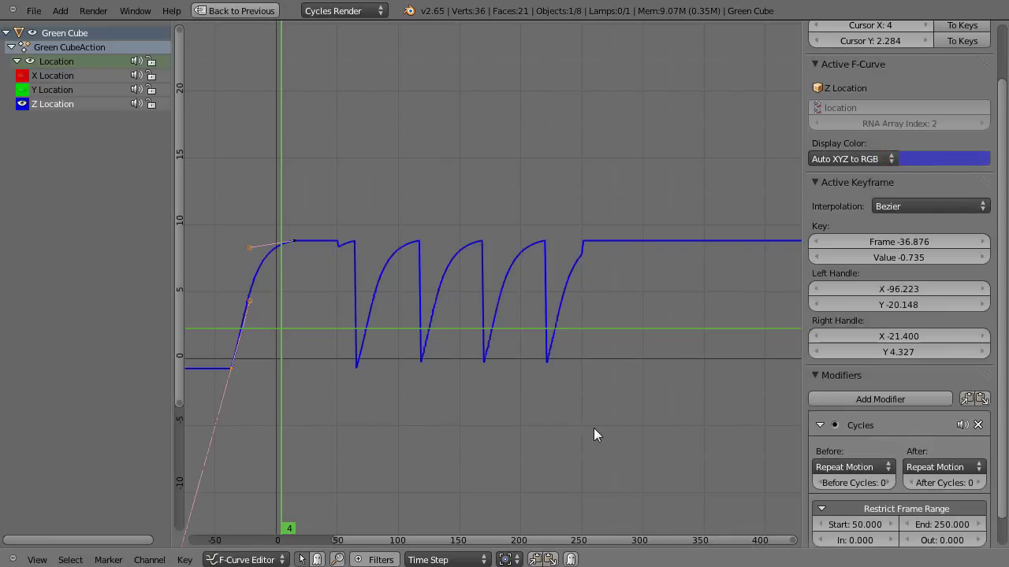
# - Restore the normal layout and play the animation to watch the green cube bounce
pyautogui.hotkey('ctrl', 'Up')
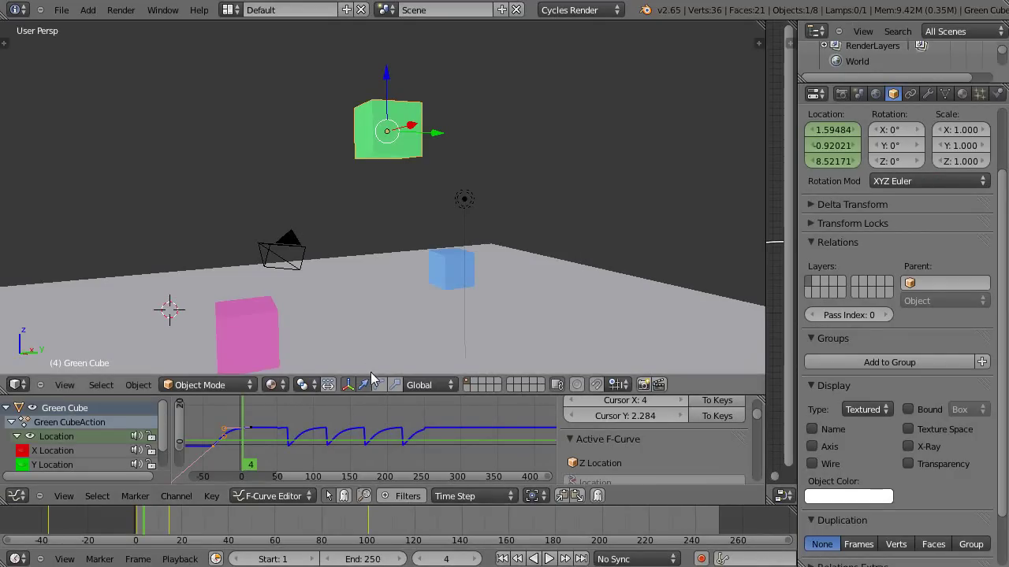
pyautogui.moveTo(372, 376); pyautogui.dragTo(371, 399)
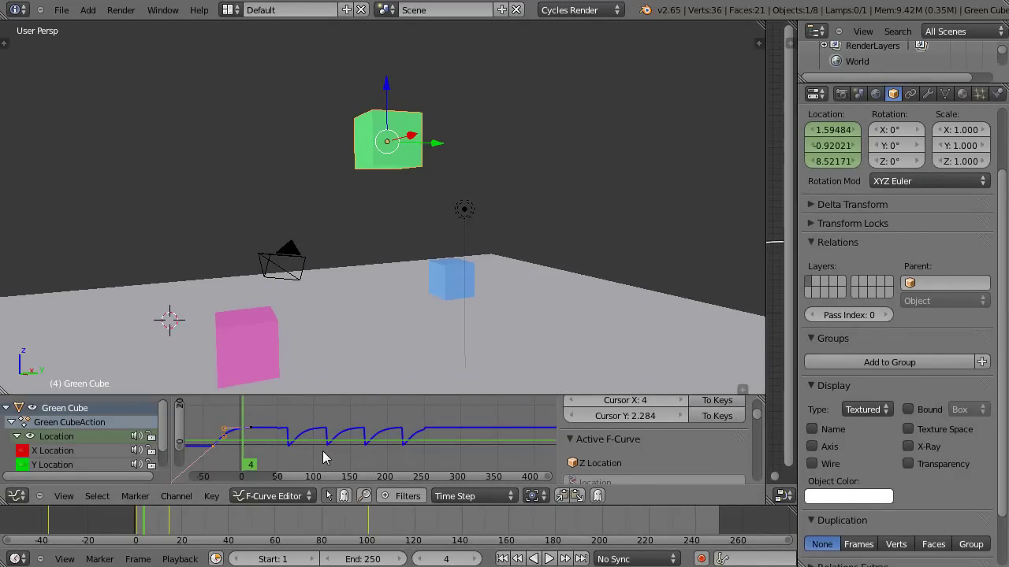
pyautogui.hotkey('alt', 'a')
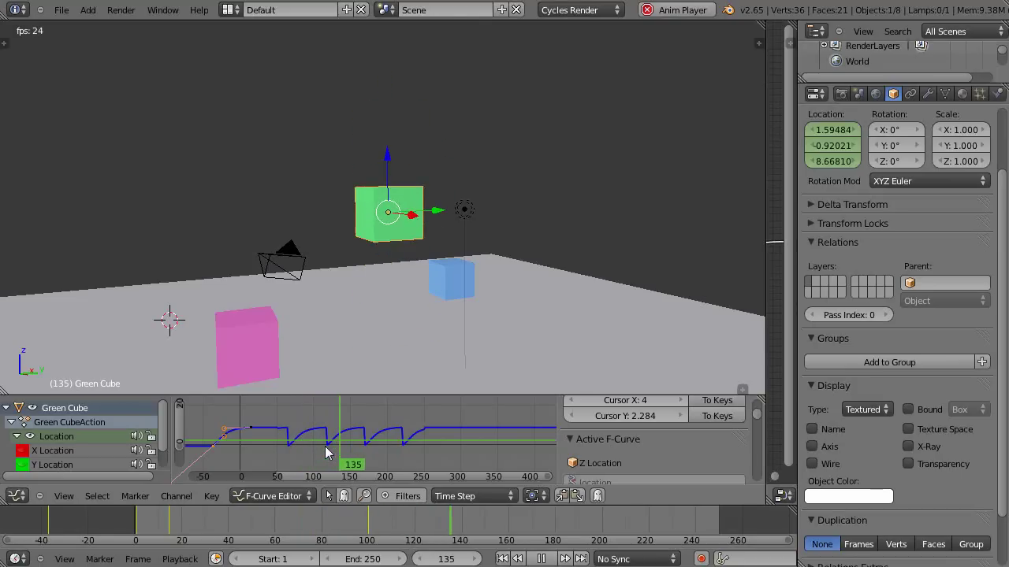
pyautogui.press('Escape')
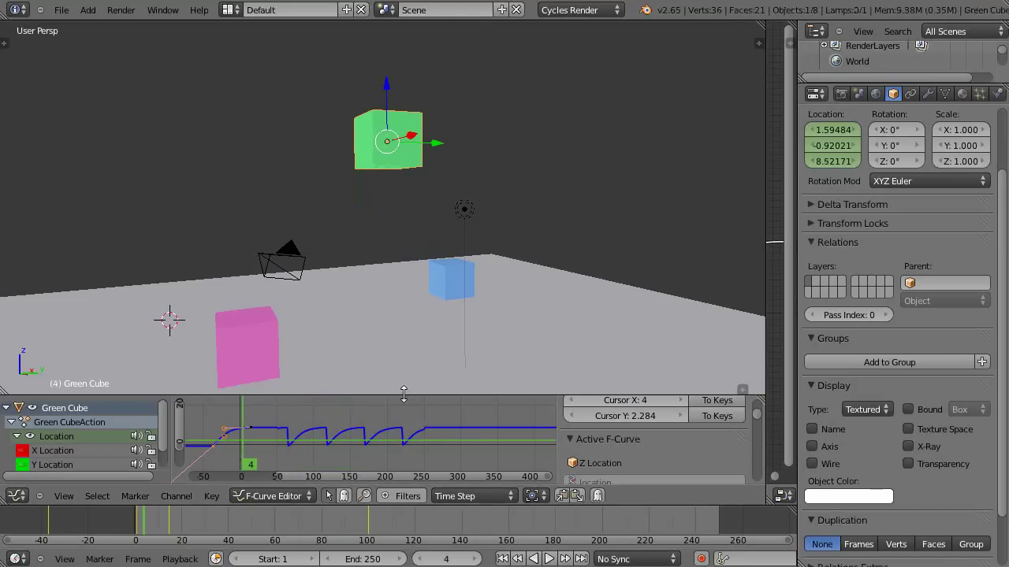
# - Enlarge the curve editor and show the X and Y Location curves
pyautogui.moveTo(403, 394); pyautogui.dragTo(404, 249)
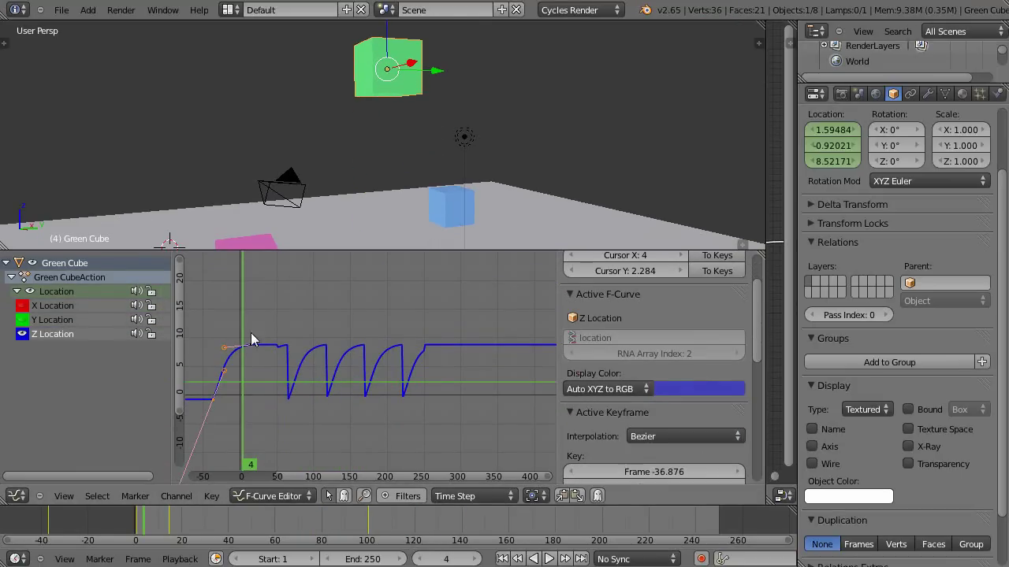
pyautogui.click(22, 306)
pyautogui.click(22, 320)
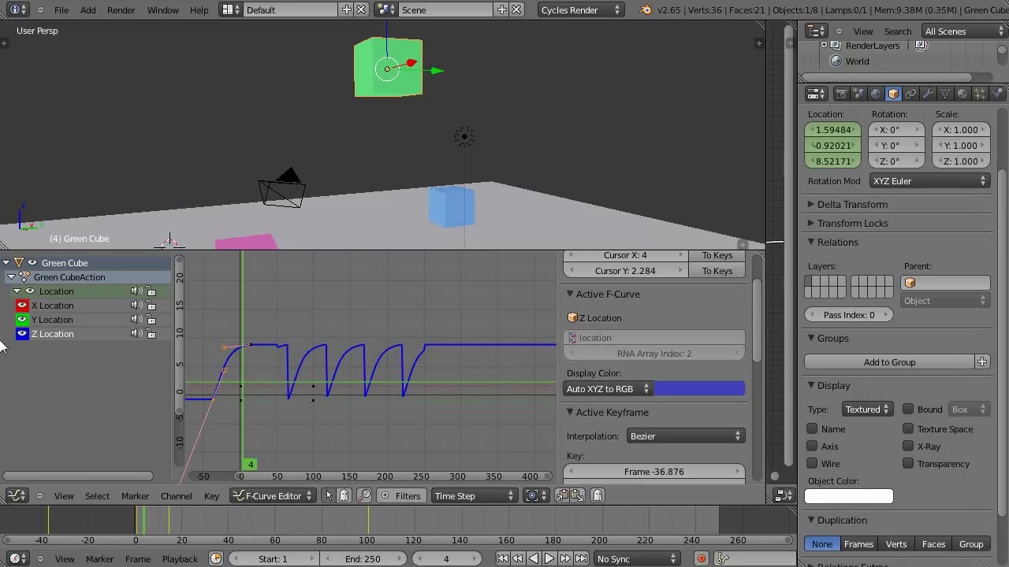
pyautogui.scroll(-2, 373, 210)
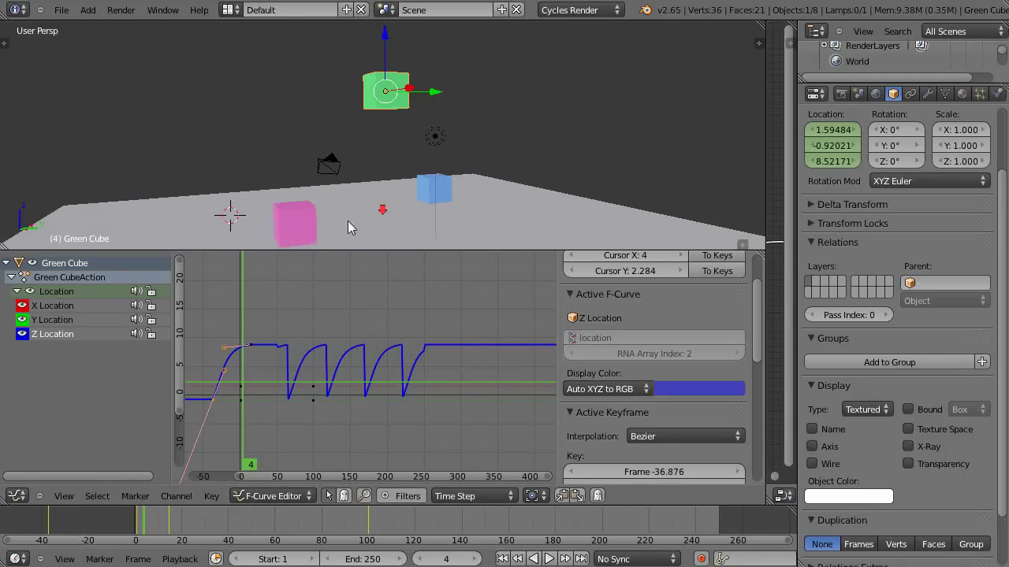
# - Select the pink cube, insert a Rotation keyframe, and expand its X, Y, Z channels
pyautogui.rightClick(304, 214)
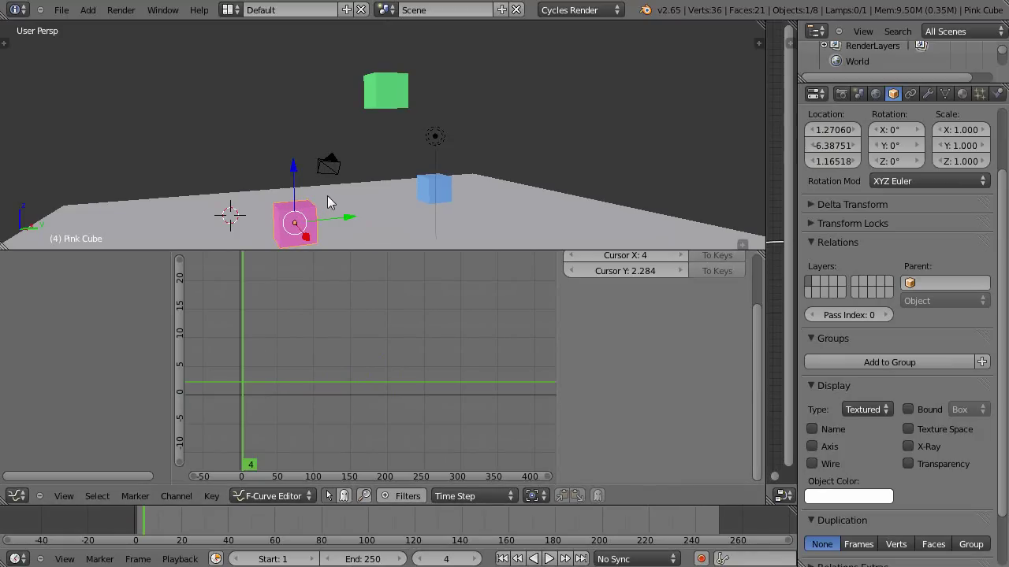
pyautogui.press('i')
pyautogui.click(314, 211)
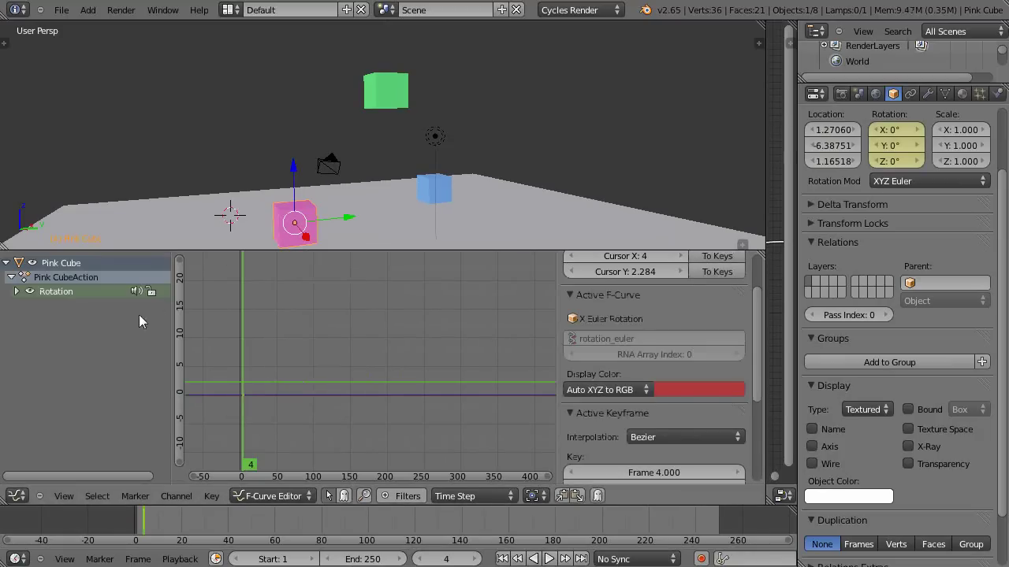
pyautogui.click(17, 292)
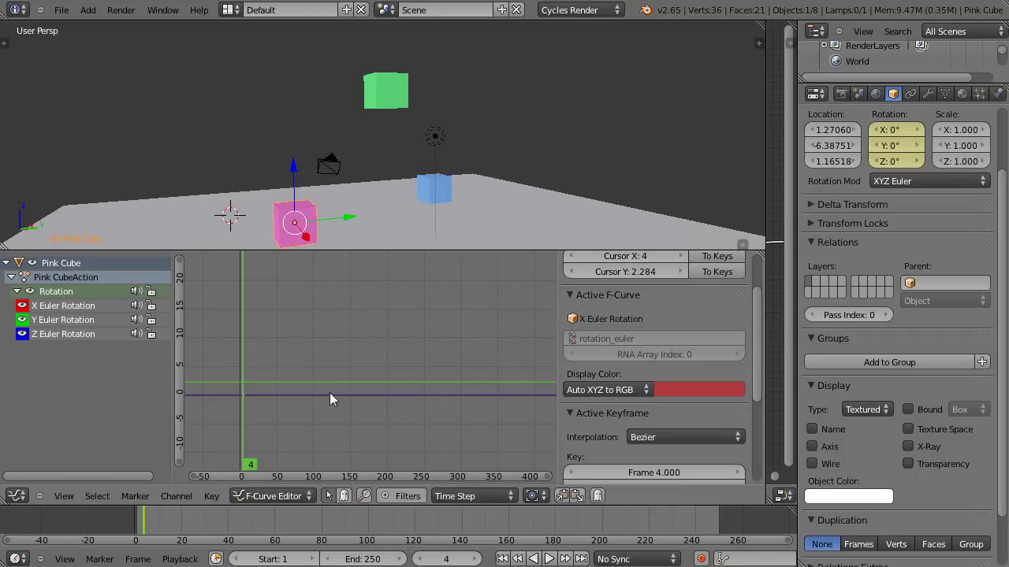
# - Isolate the Z Euler Rotation curve and move its keyframe so Z rotation becomes 1.418°
pyautogui.scroll(2, 339, 354)
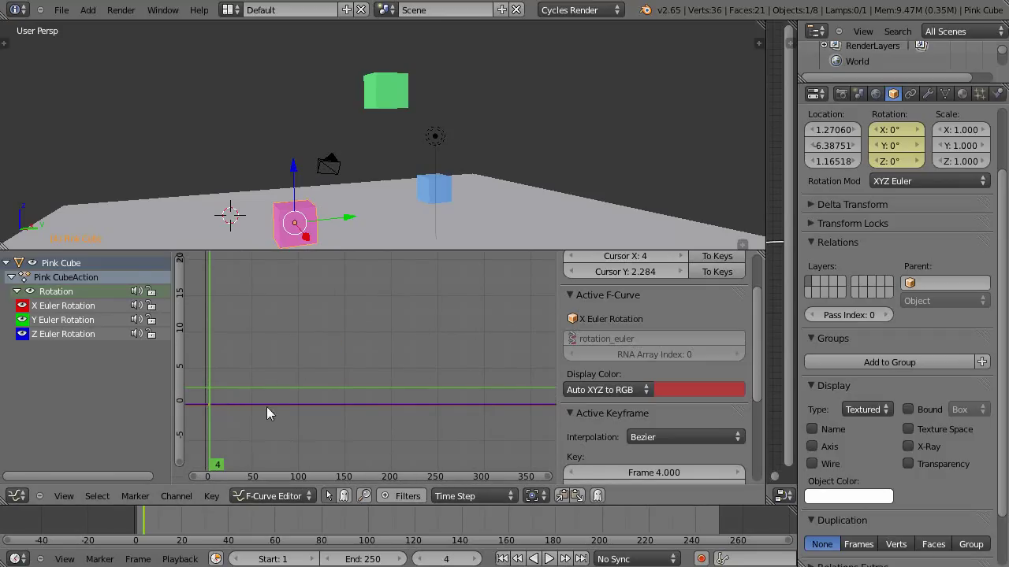
pyautogui.click(22, 334)
pyautogui.rightClick(208, 404)
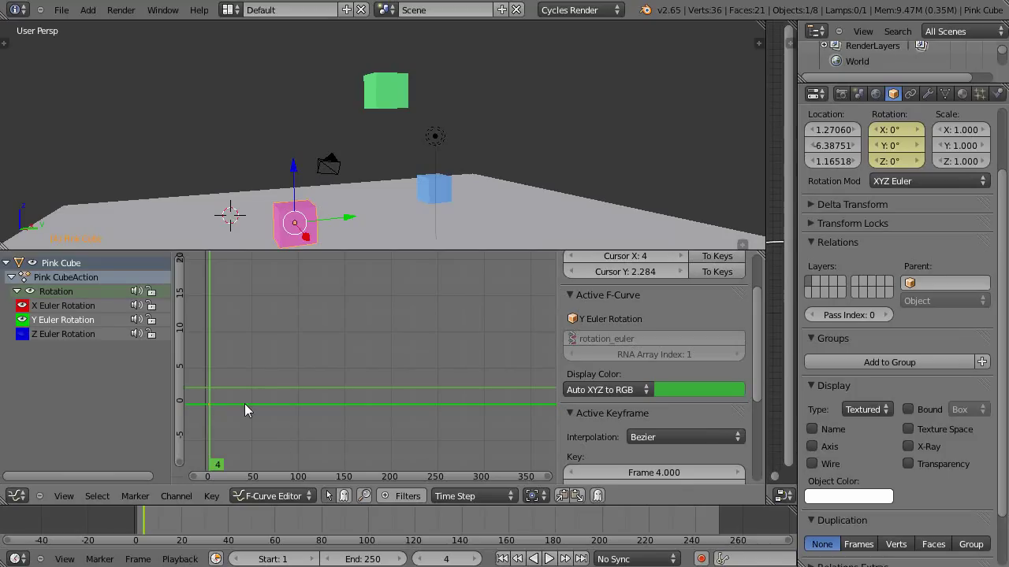
pyautogui.click(22, 334)
pyautogui.click(22, 320)
pyautogui.click(22, 306)
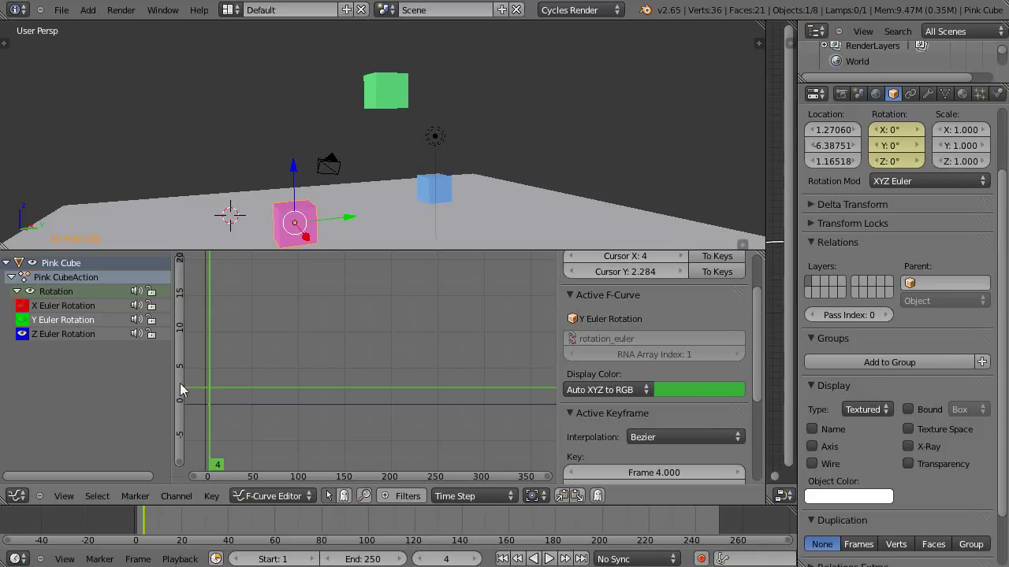
pyautogui.rightClick(220, 404)
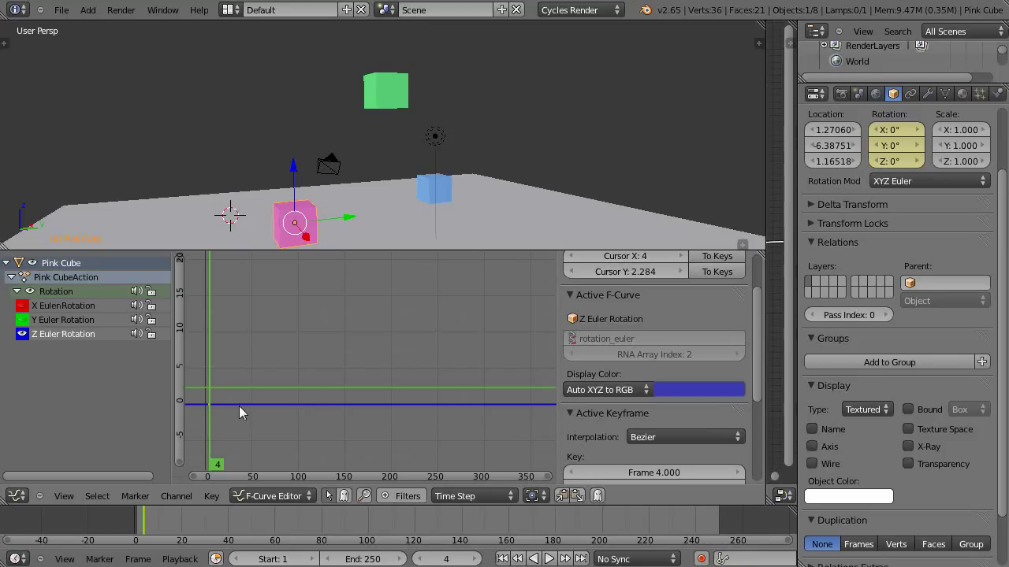
pyautogui.press('g')
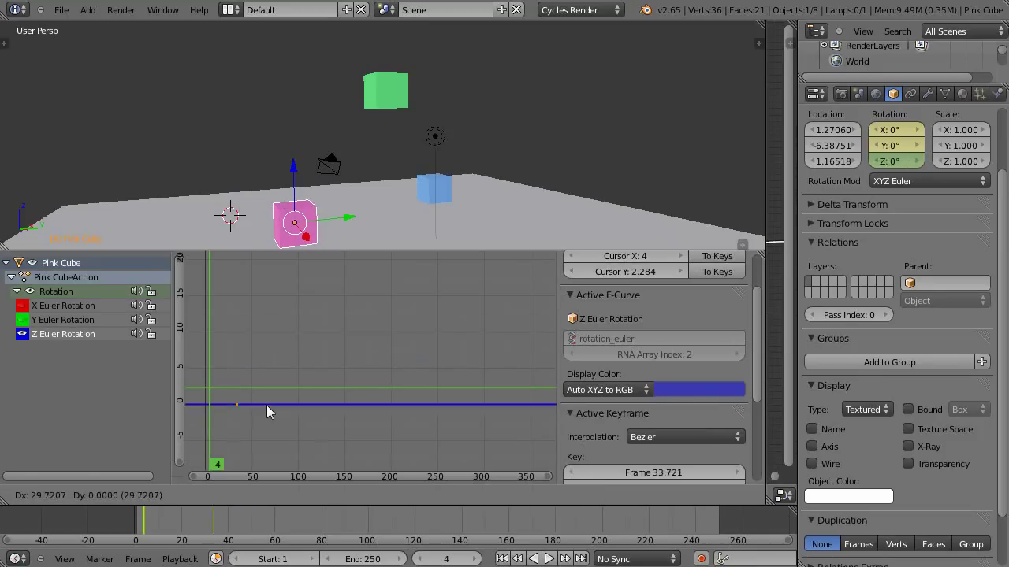
pyautogui.click(240, 396)
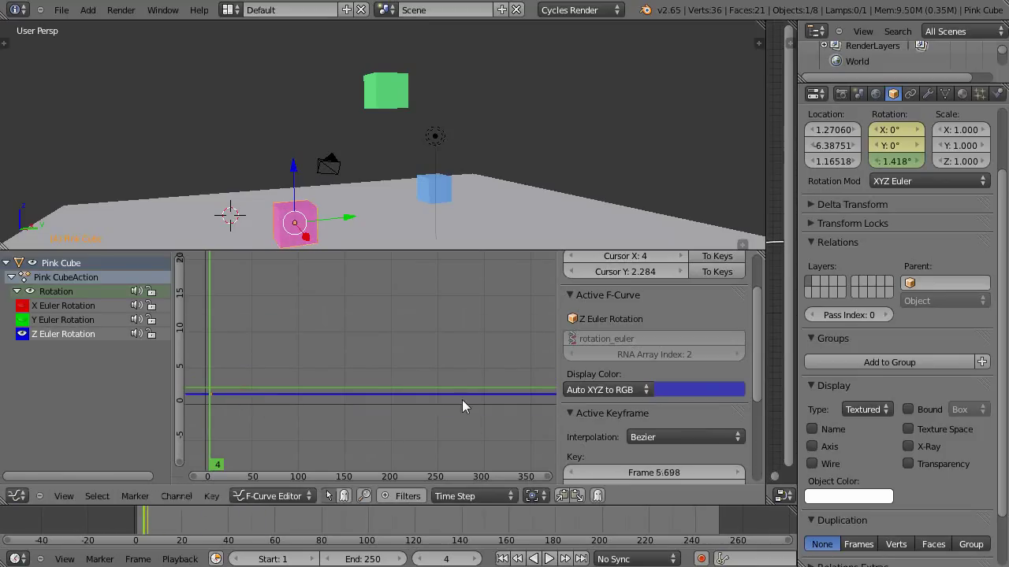
# - Maximize the 3D viewport and drag the pink cube up above the floor
pyautogui.scroll(-1, 461, 399)
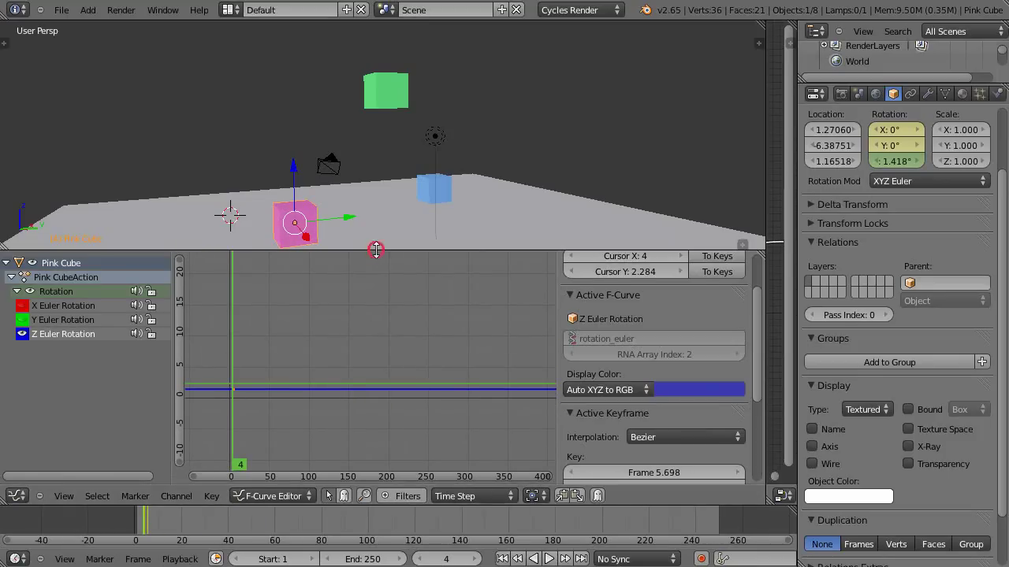
pyautogui.moveTo(376, 250); pyautogui.dragTo(364, 370)
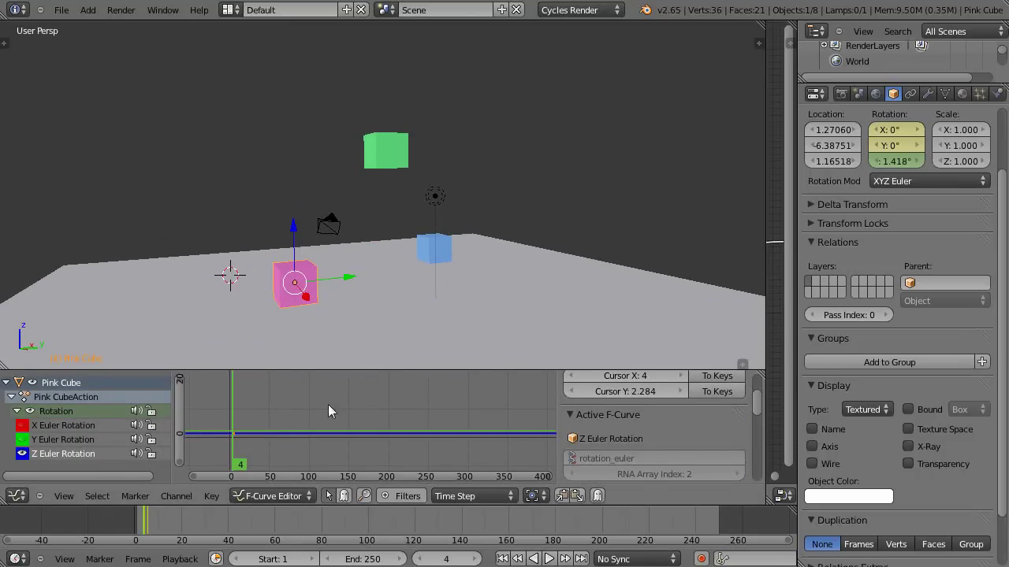
pyautogui.hotkey('ctrl', 'Up')
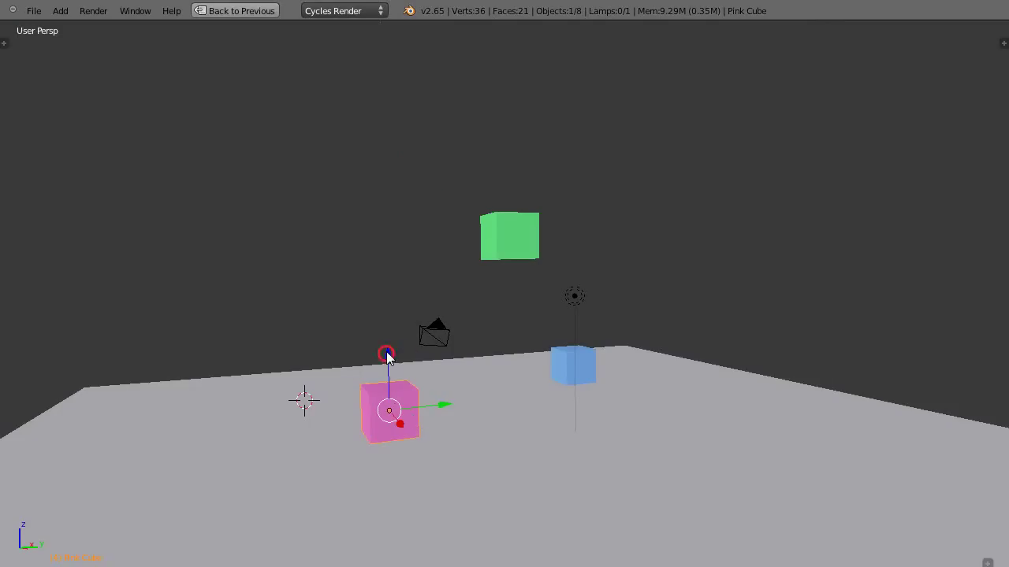
pyautogui.moveTo(387, 355); pyautogui.dragTo(386, 237)
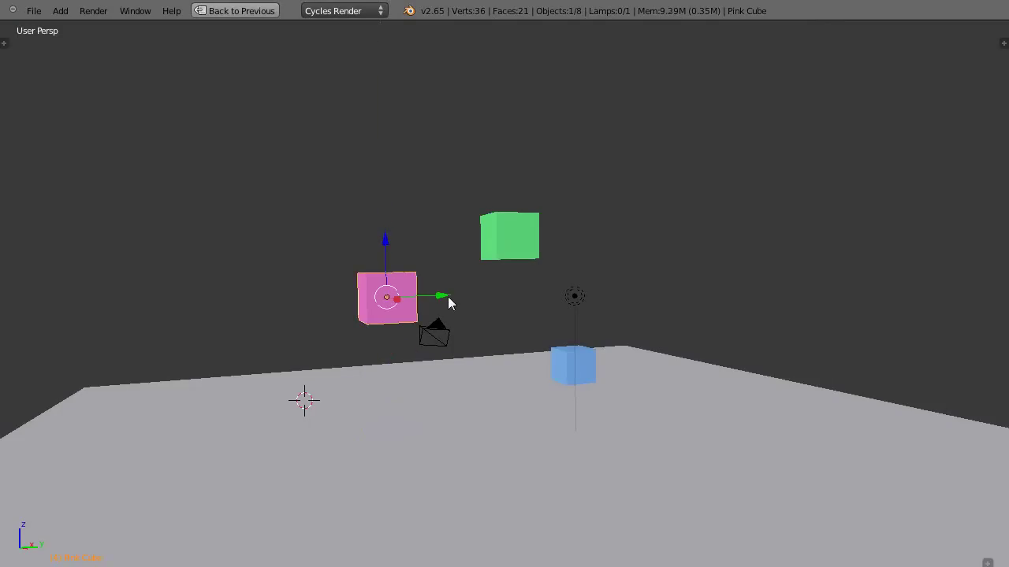
# - Move the pink cube left along Y, restore the normal layout, and select the green cube
pyautogui.moveTo(448, 300); pyautogui.dragTo(264, 299)
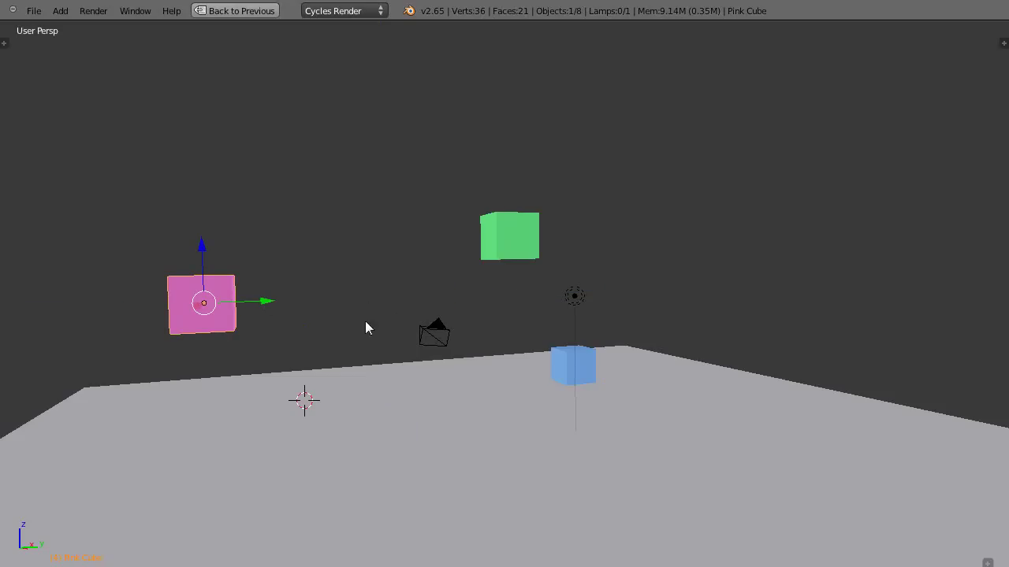
pyautogui.hotkey('ctrl', 'Up')
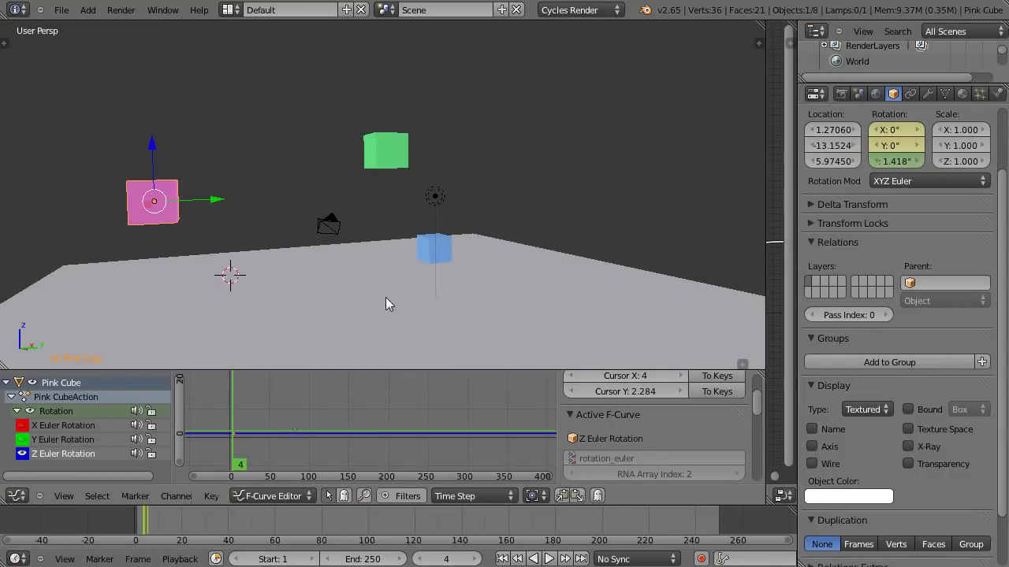
pyautogui.rightClick(386, 162)
pyautogui.rightClick(443, 240)
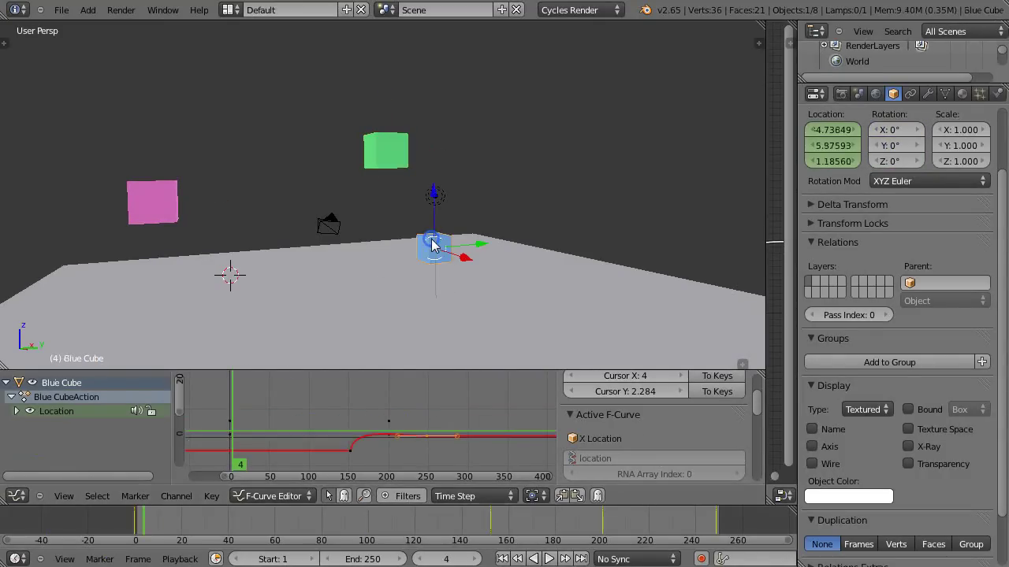
pyautogui.rightClick(384, 158)
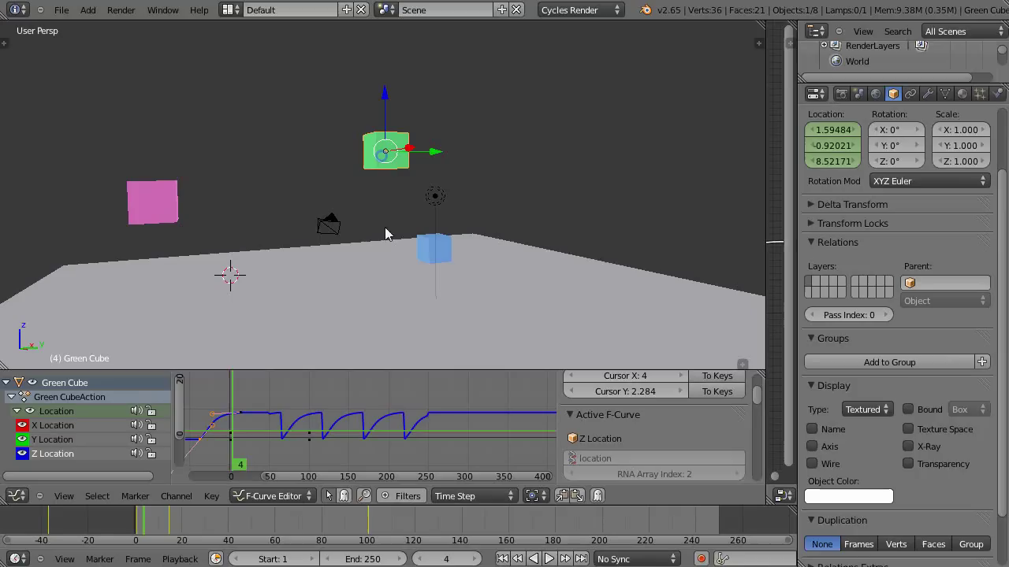
# - Move the green cube down and left to Y -6.82544, Z 2.75399
pyautogui.moveTo(384, 95); pyautogui.dragTo(355, 194)
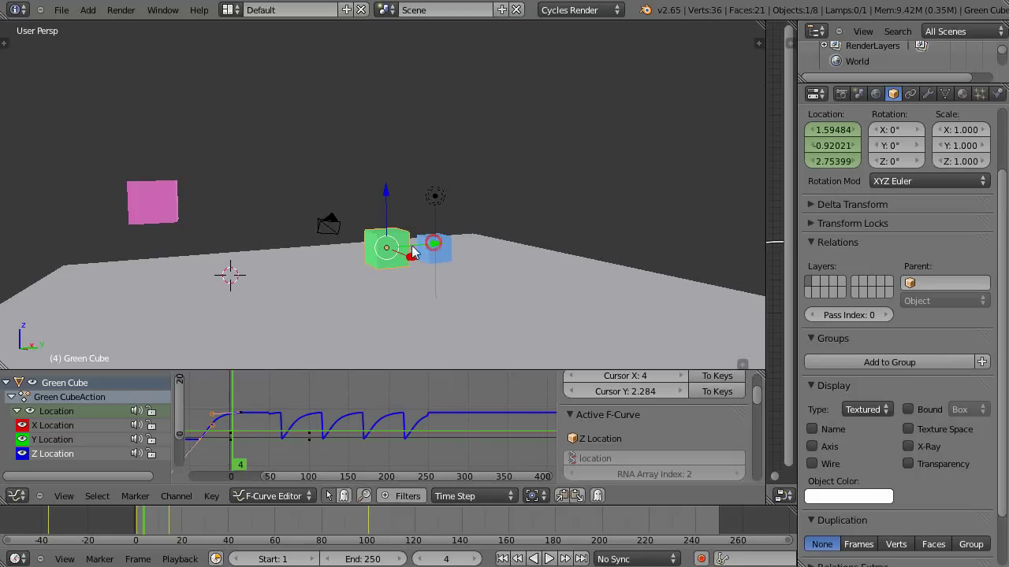
pyautogui.moveTo(426, 248); pyautogui.dragTo(344, 288)
pyautogui.scroll(4, 346, 286)
pyautogui.scroll(-3, 349, 289)
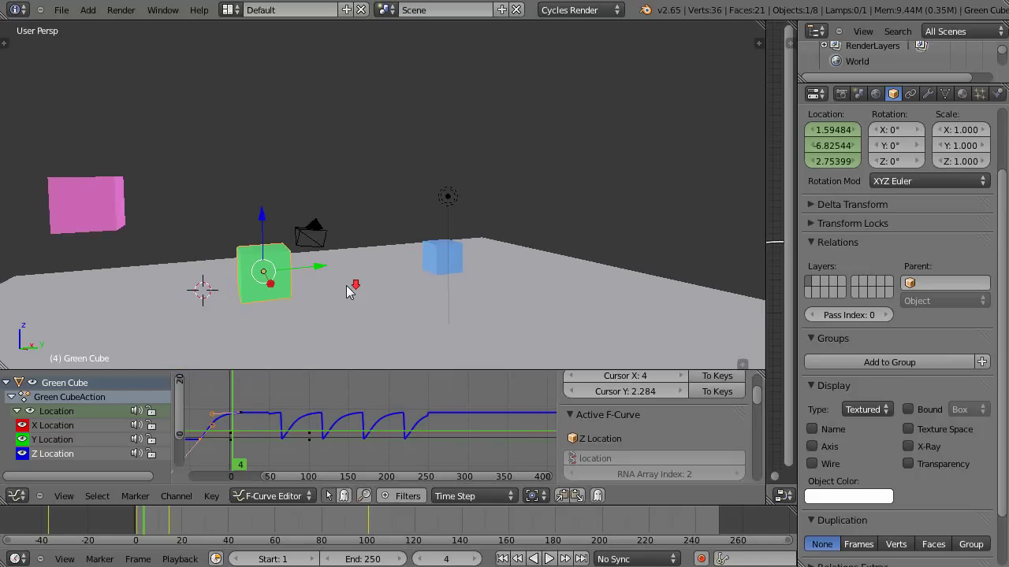
pyautogui.moveTo(349, 288); pyautogui.dragTo(384, 292, button='middle')
pyautogui.scroll(4, 385, 291)
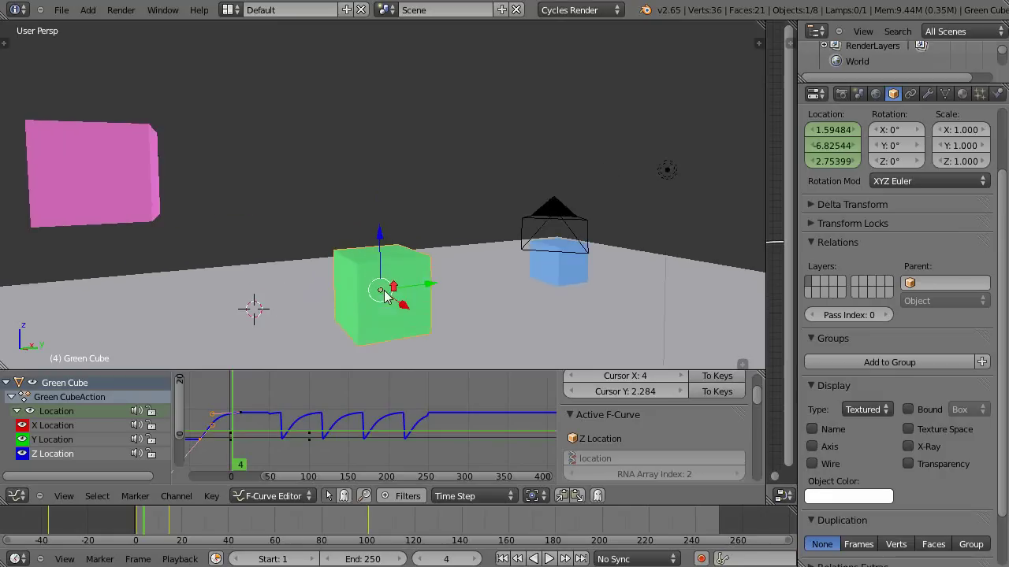
pyautogui.scroll(-2, 387, 292)
pyautogui.moveTo(413, 370); pyautogui.dragTo(413, 389)
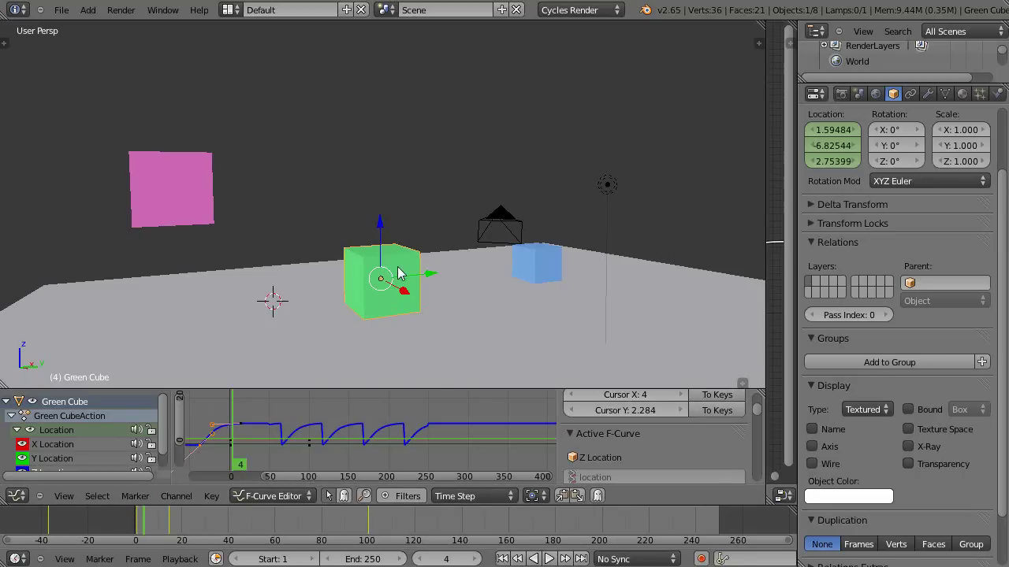
# - In the Object Data tab, add shape keys Basis, Key 1, Key 2, Key 3 and make Key 1 active
pyautogui.click(945, 94)
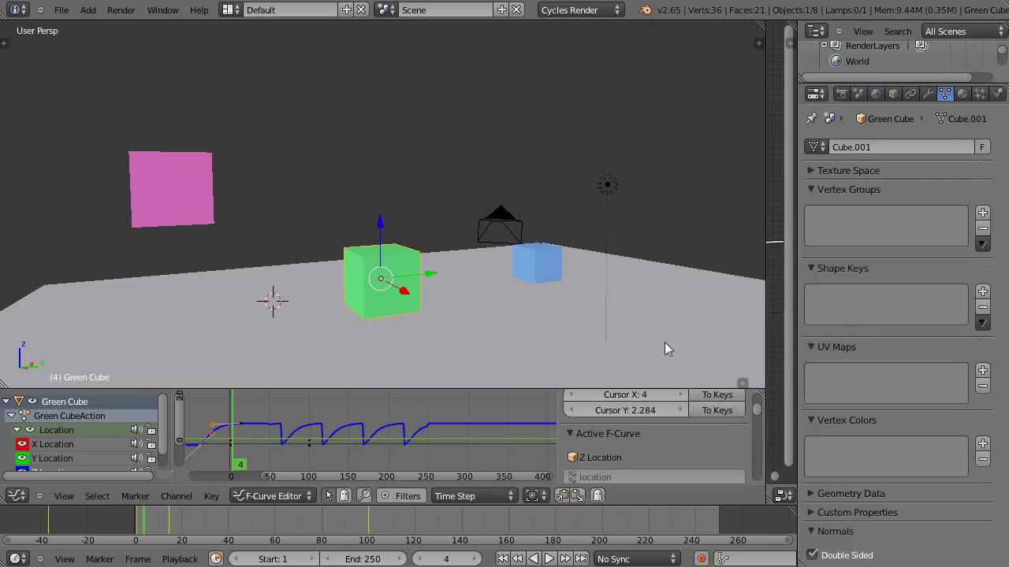
pyautogui.click(982, 292)
pyautogui.click(982, 291)
pyautogui.click(982, 292)
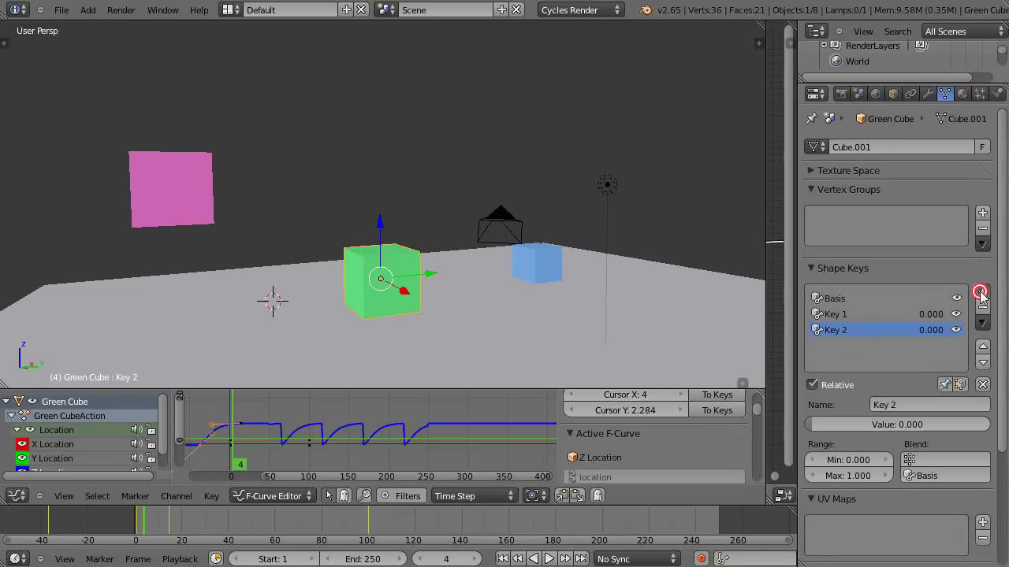
pyautogui.click(982, 292)
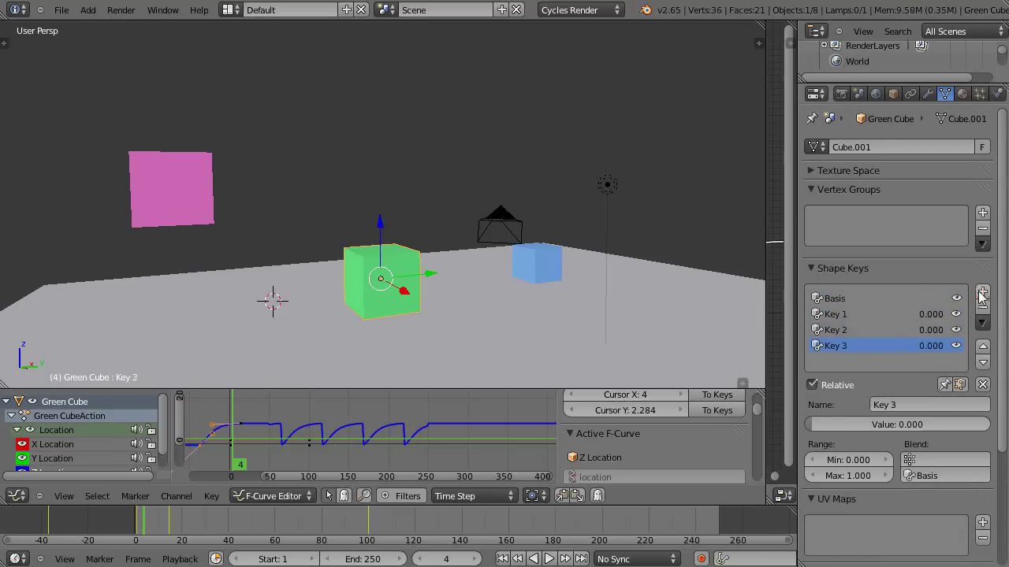
pyautogui.click(835, 300)
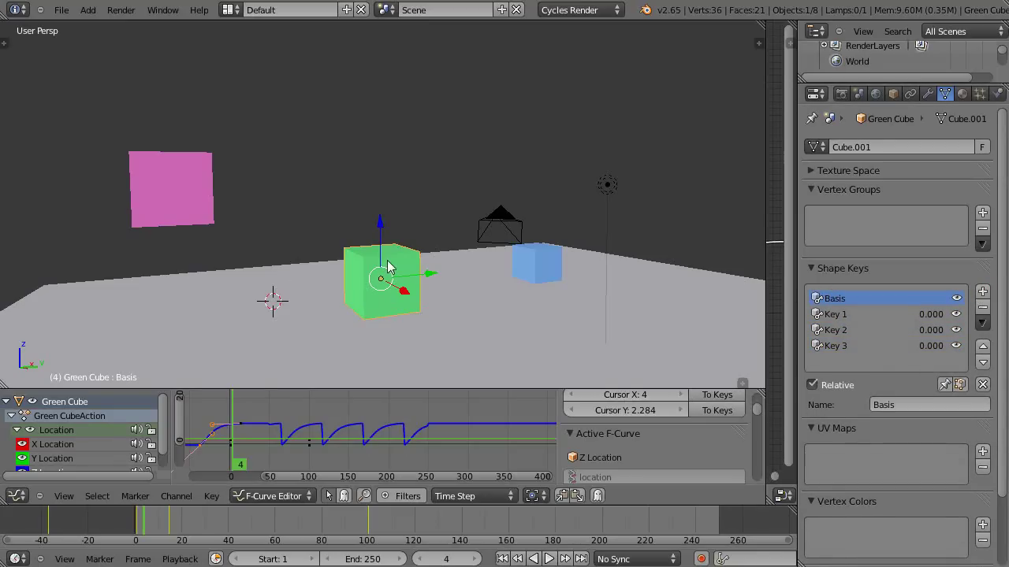
pyautogui.click(844, 313)
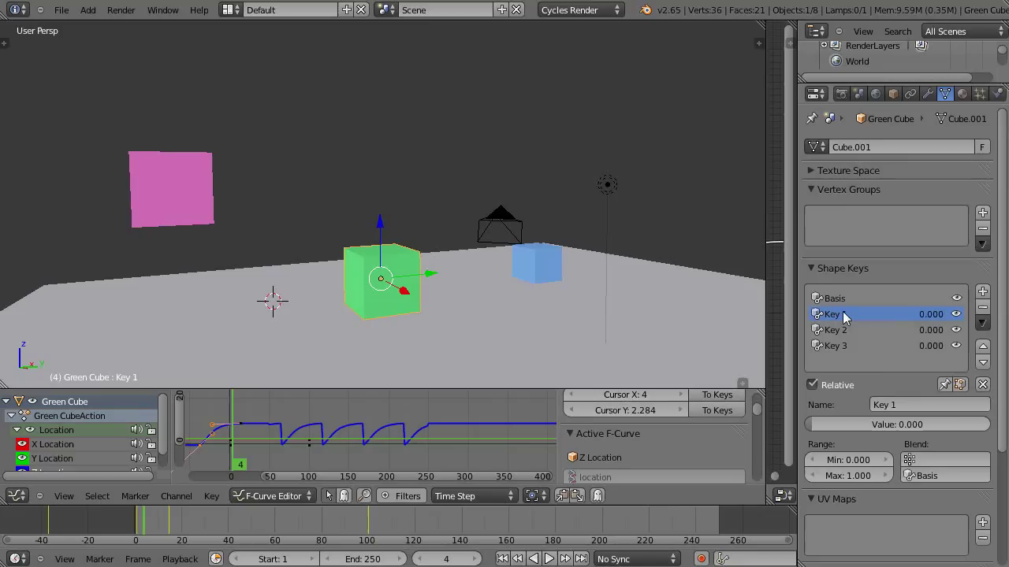
# - Pull Key 1's two top vertices outward along Y, then preview the value and reset it to 0.000
pyautogui.press('Tab')
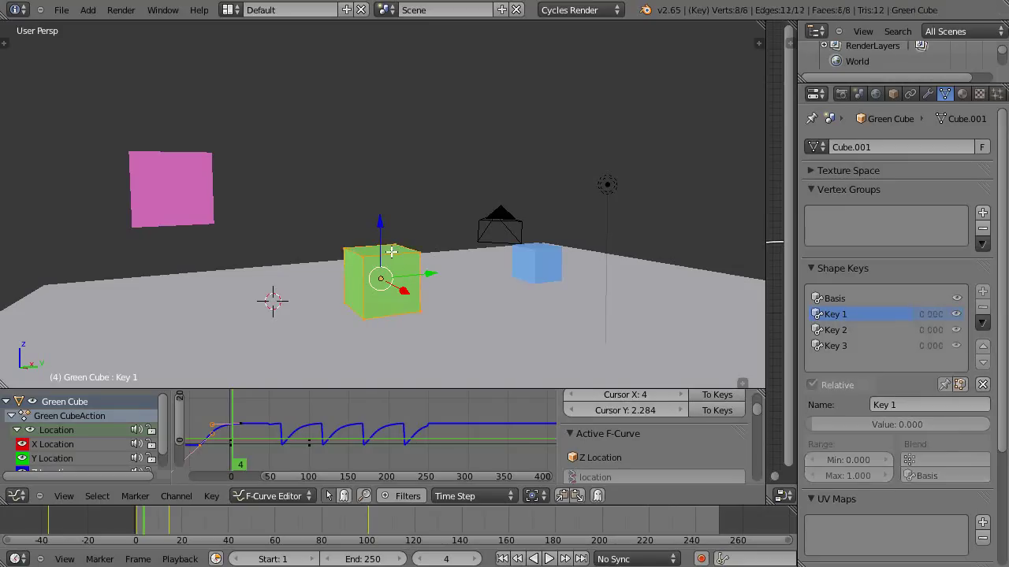
pyautogui.rightClick(394, 245)
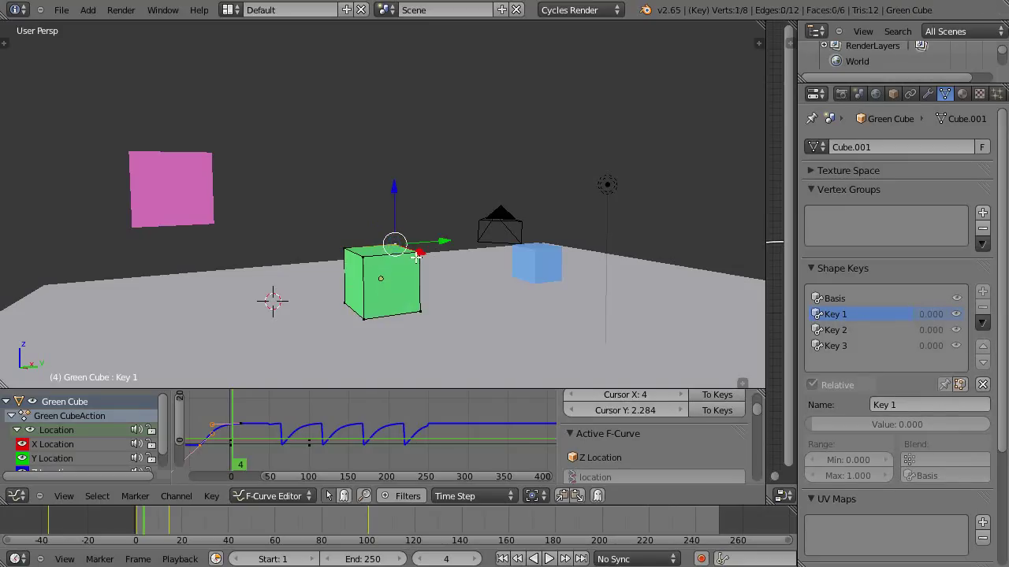
pyautogui.keyDown('shift'); pyautogui.rightClick(415, 256); pyautogui.keyUp('shift')
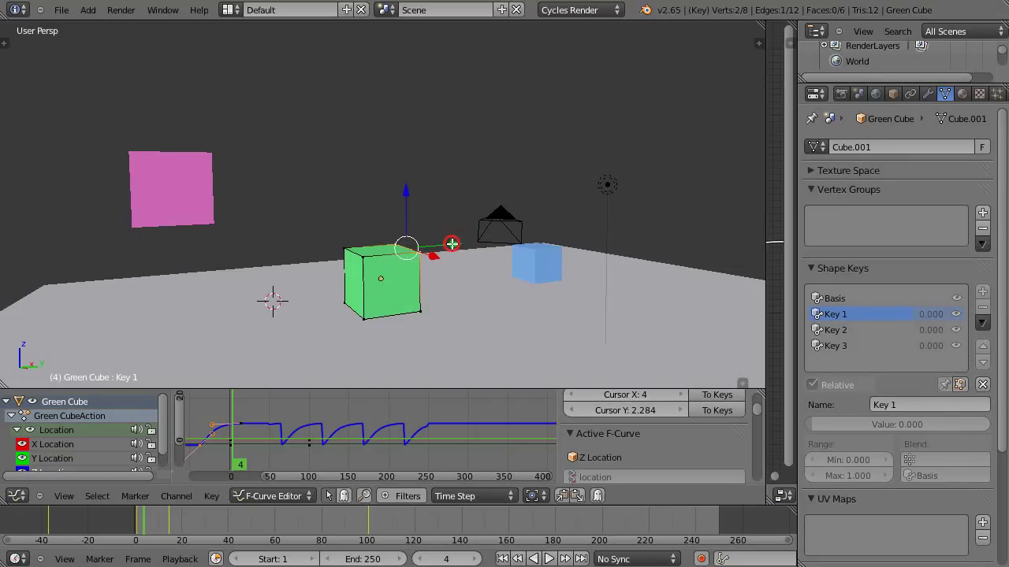
pyautogui.moveTo(447, 241); pyautogui.dragTo(543, 235)
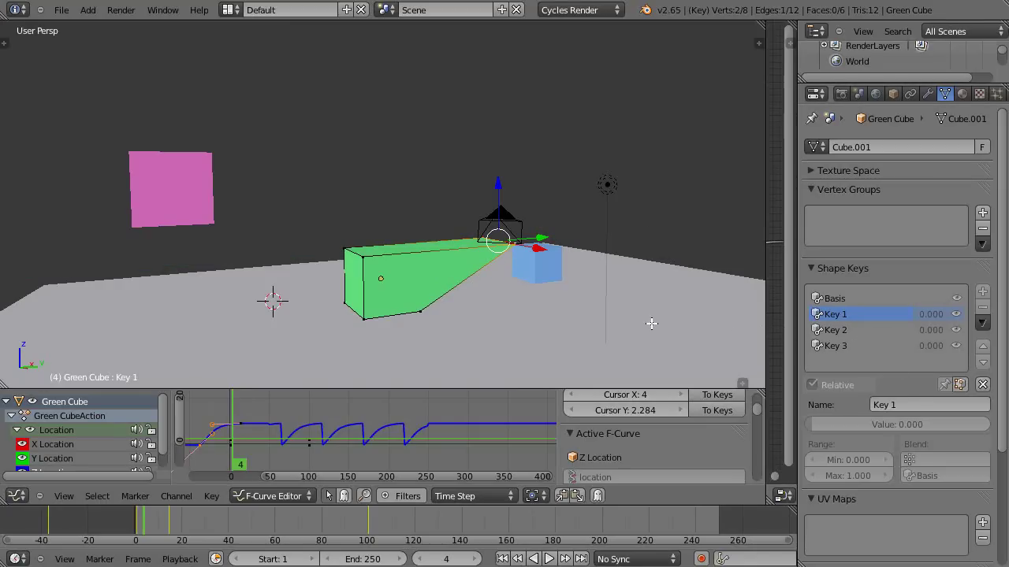
pyautogui.press('Tab')
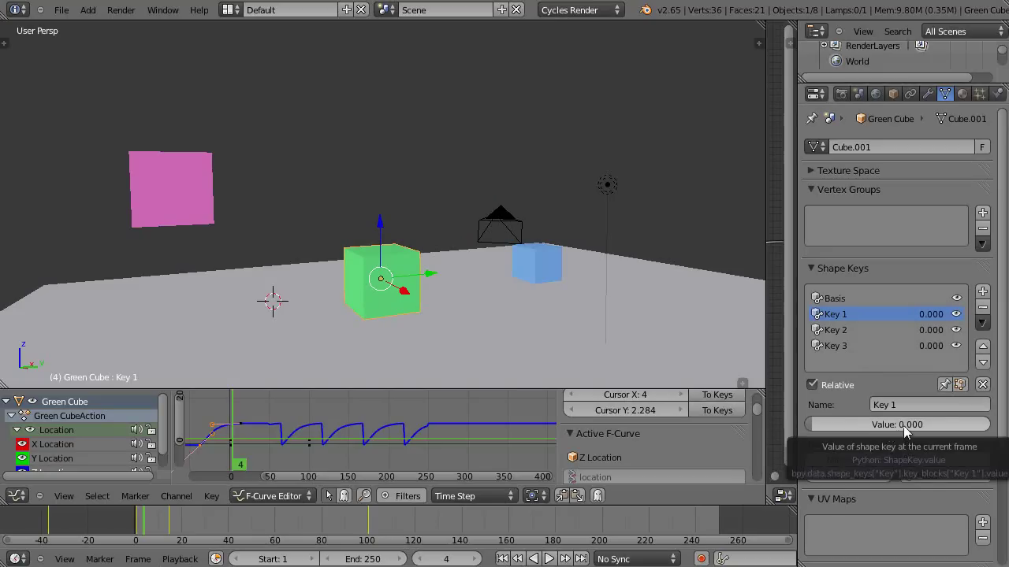
pyautogui.click(844, 425)
pyautogui.moveTo(844, 425); pyautogui.dragTo(758, 449)
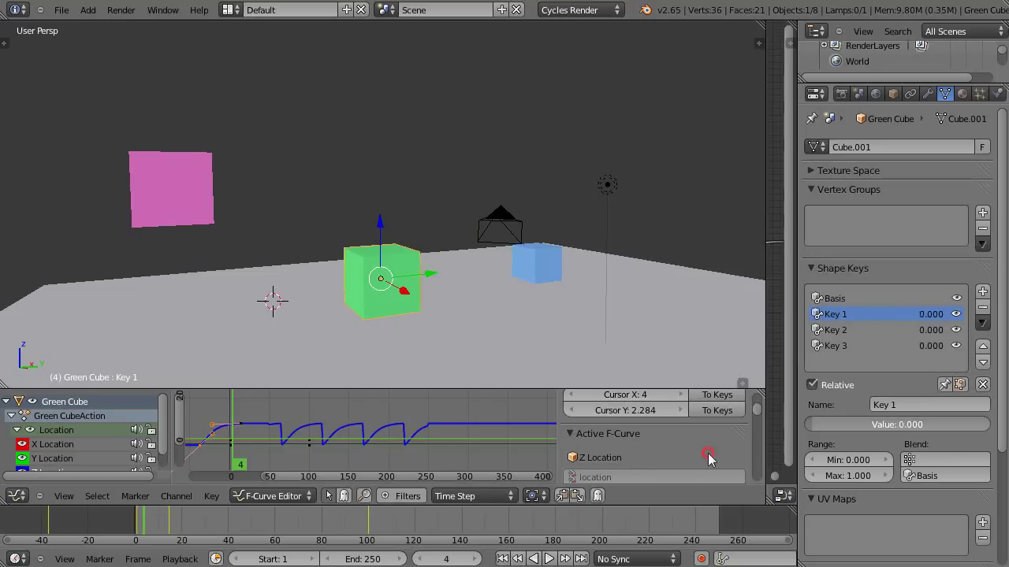
# - Make Key 2 active and scale all of its vertices up uniformly in edit mode
pyautogui.click(820, 329)
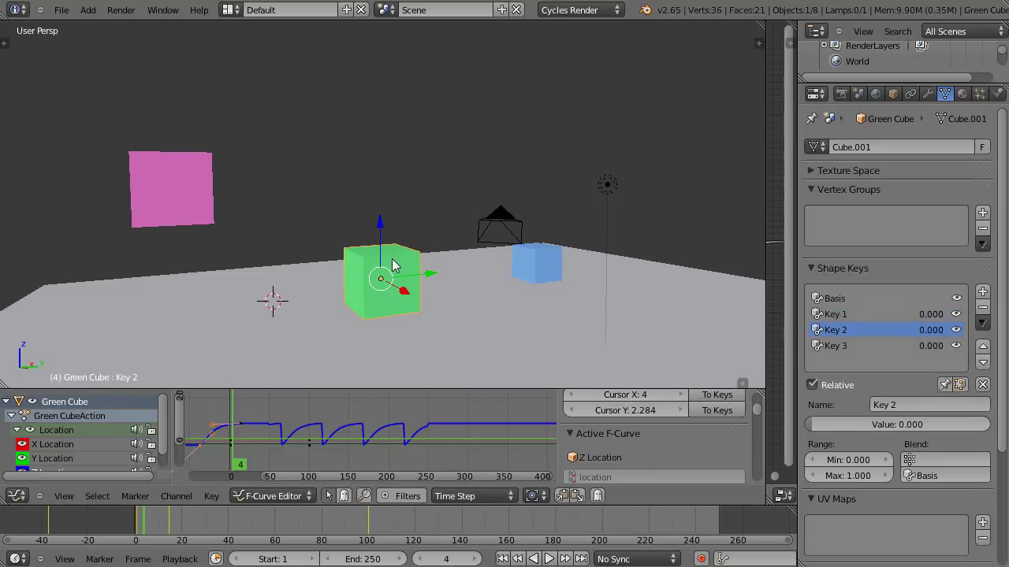
pyautogui.press('Tab')
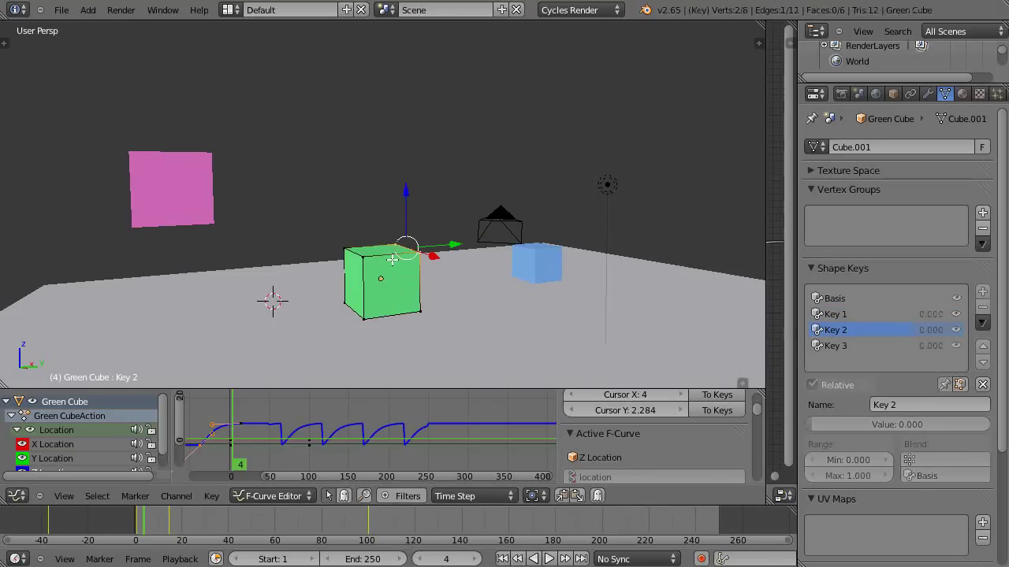
pyautogui.press('a')
pyautogui.press('a')
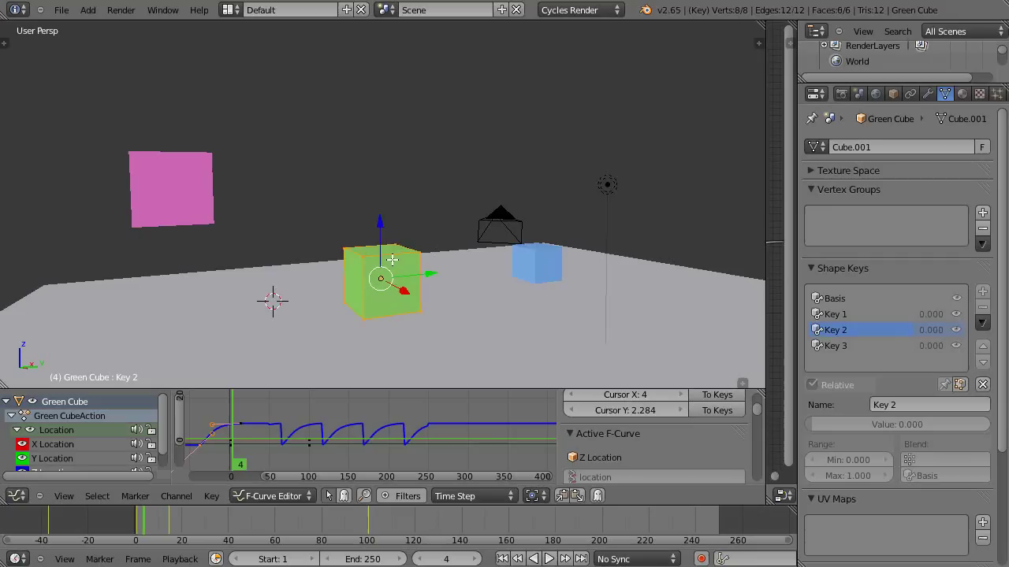
pyautogui.press('s')
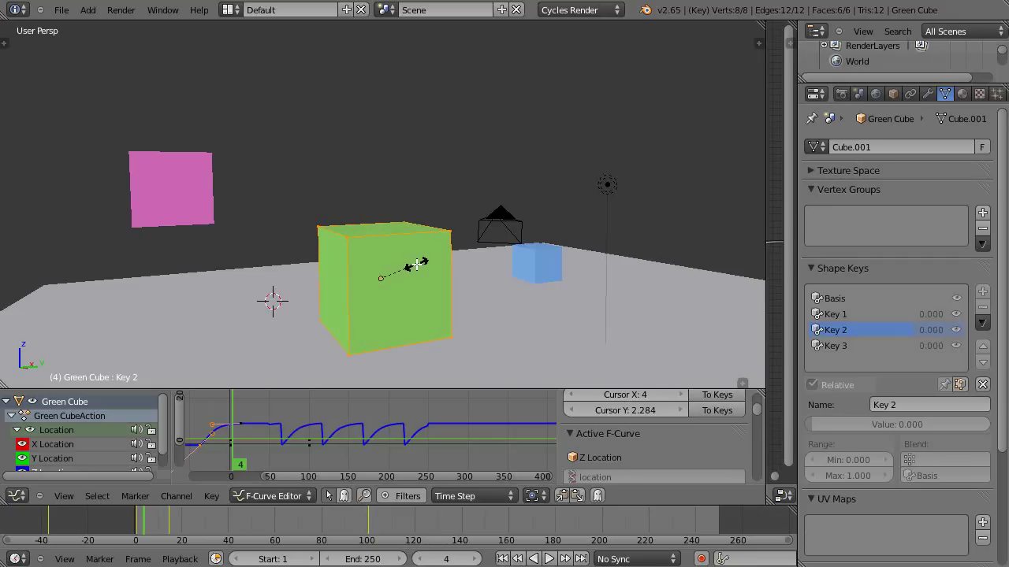
pyautogui.click(416, 264)
pyautogui.press('Tab')
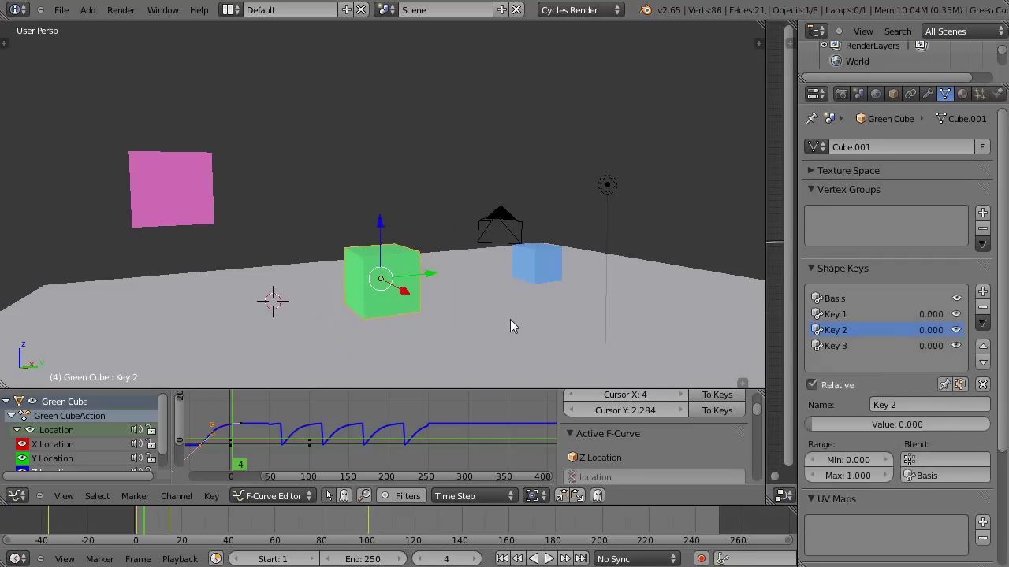
# - Preview Key 2 with its Value slider, then leave it at 0.000
pyautogui.moveTo(834, 424); pyautogui.dragTo(784, 455)
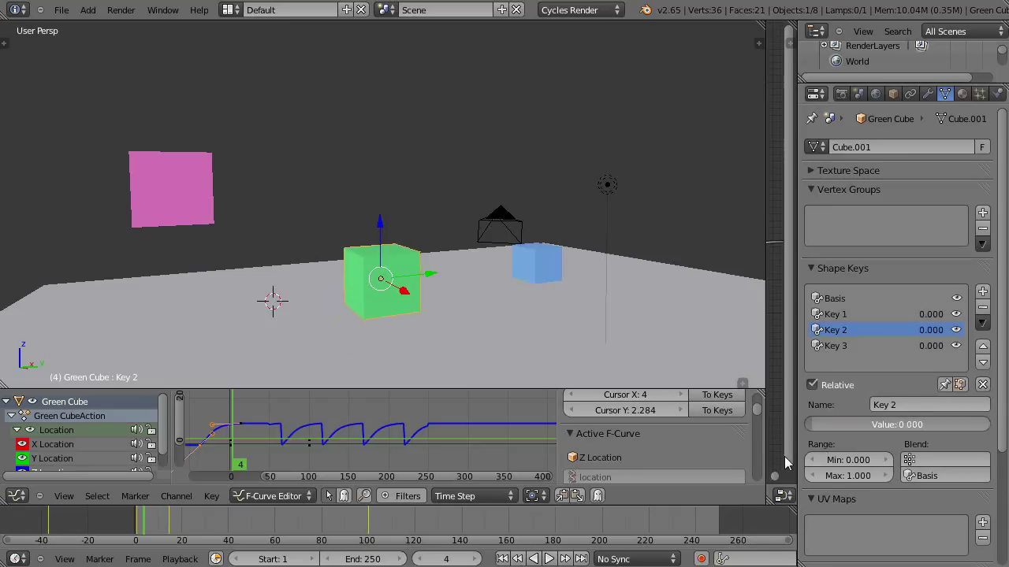
pyautogui.click(826, 300)
pyautogui.click(829, 329)
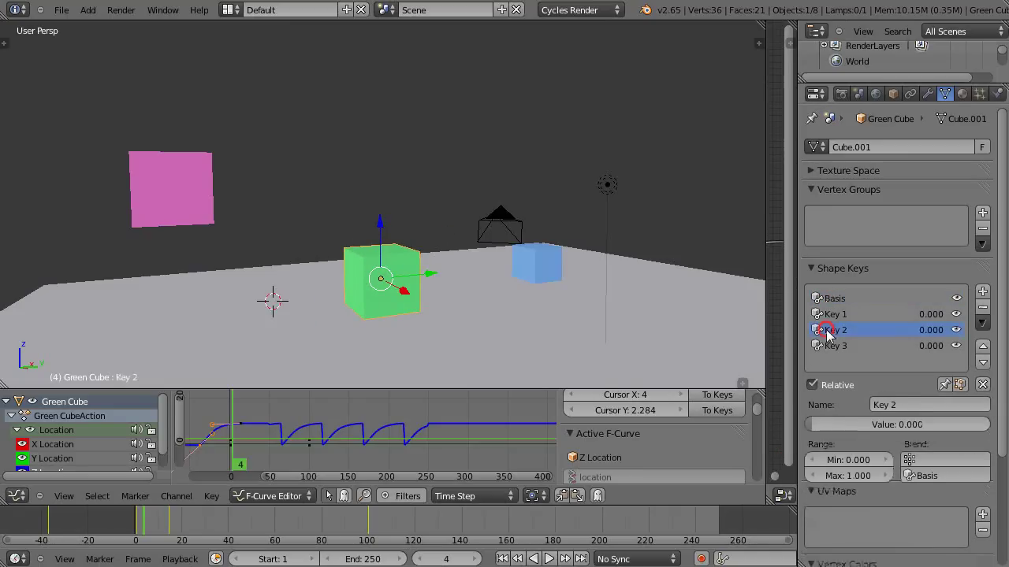
pyautogui.moveTo(848, 426)
pyautogui.mouseDown()
pyautogui.moveTo(985, 421)
pyautogui.moveTo(835, 441)
pyautogui.mouseUp()
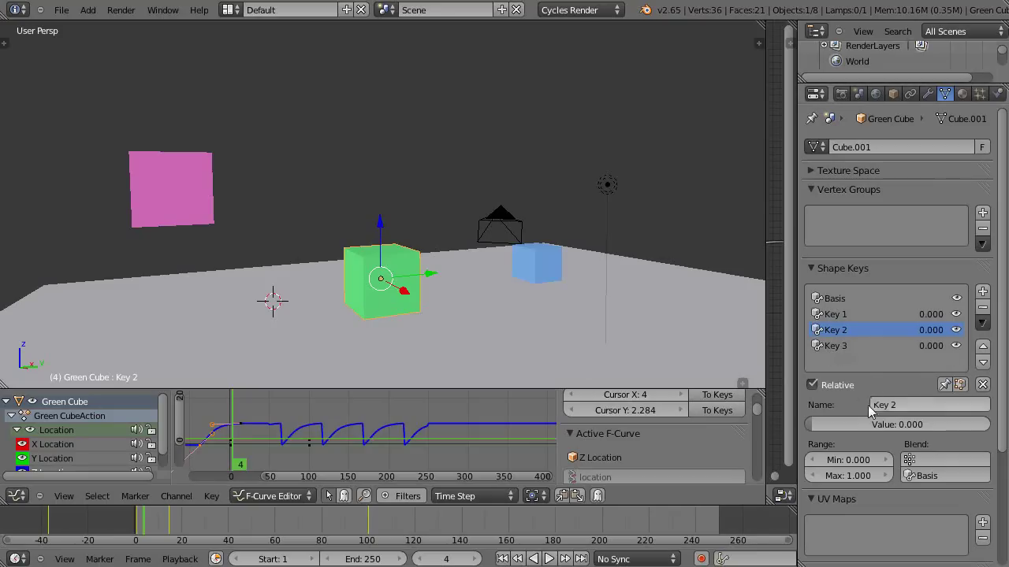
# - Make Key 3 active and drag its four left-face vertices outward along Y
pyautogui.click(829, 345)
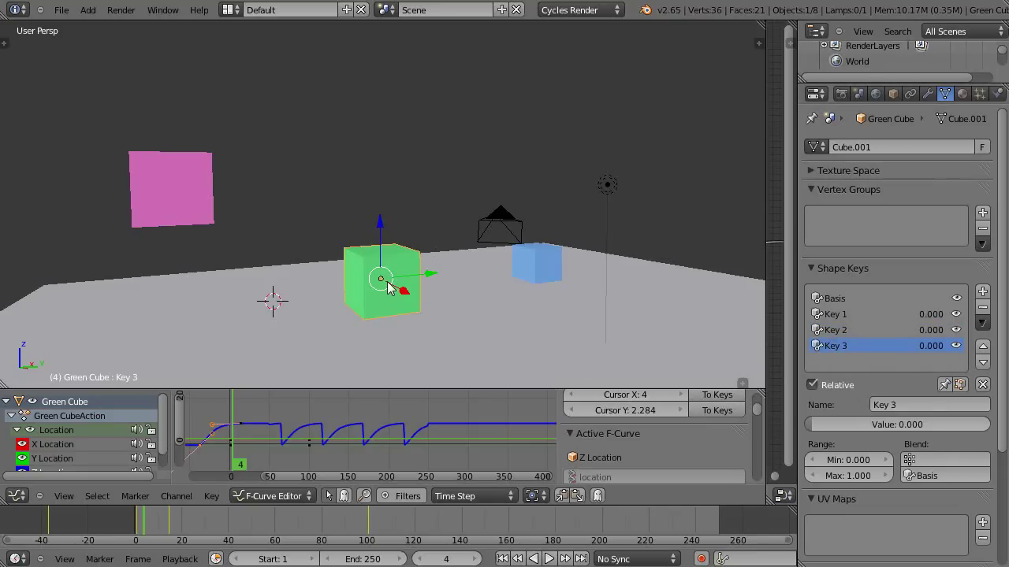
pyautogui.press('Tab')
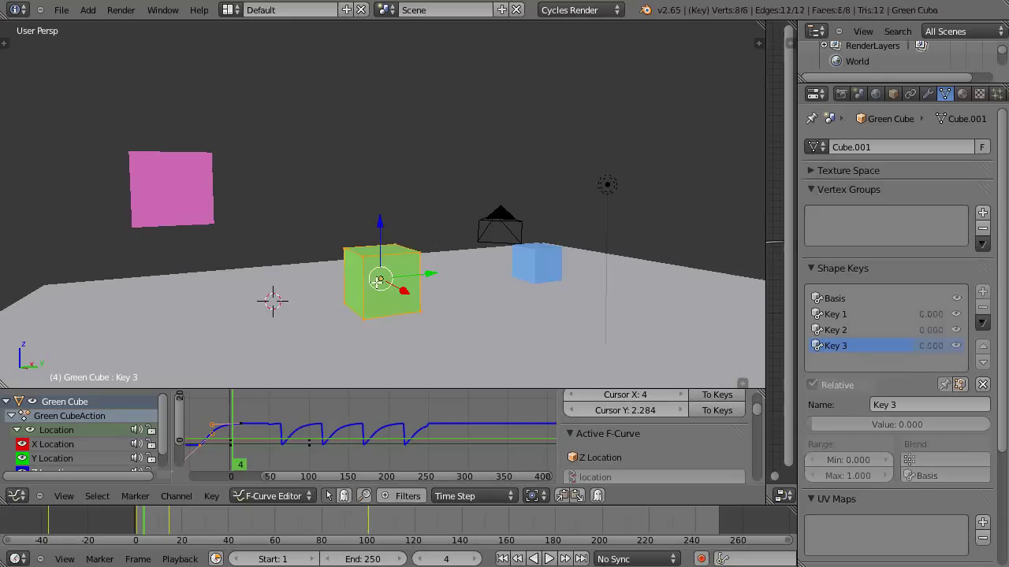
pyautogui.rightClick(338, 253)
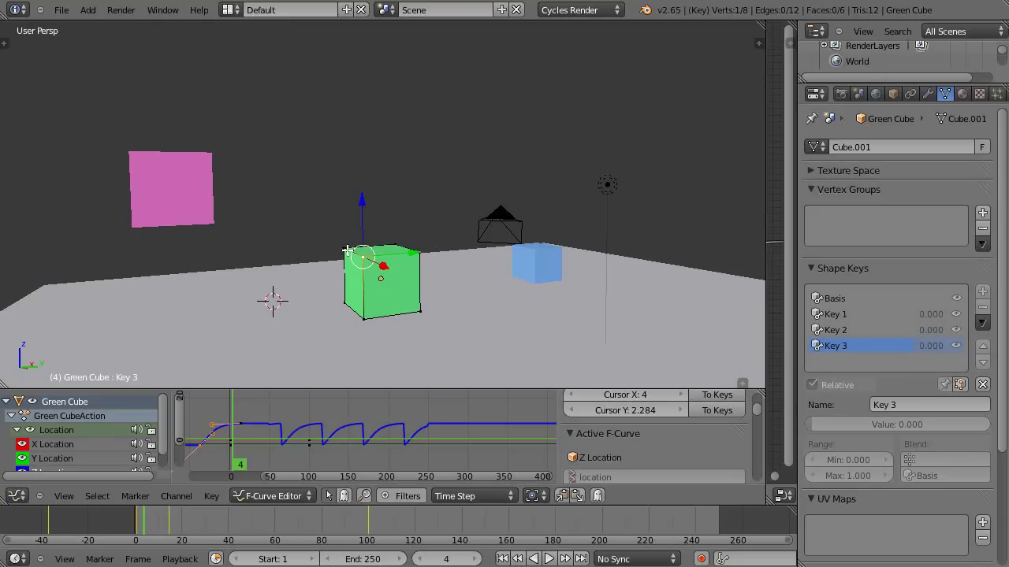
pyautogui.keyDown('shift'); pyautogui.rightClick(346, 251); pyautogui.keyUp('shift')
pyautogui.keyDown('shift'); pyautogui.rightClick(364, 317); pyautogui.keyUp('shift')
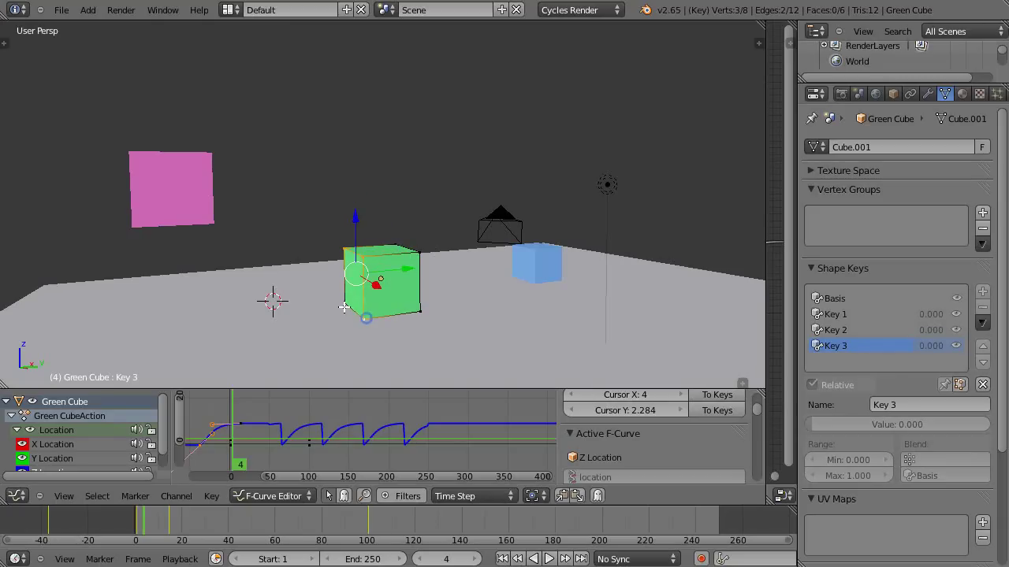
pyautogui.keyDown('shift'); pyautogui.rightClick(339, 305); pyautogui.keyUp('shift')
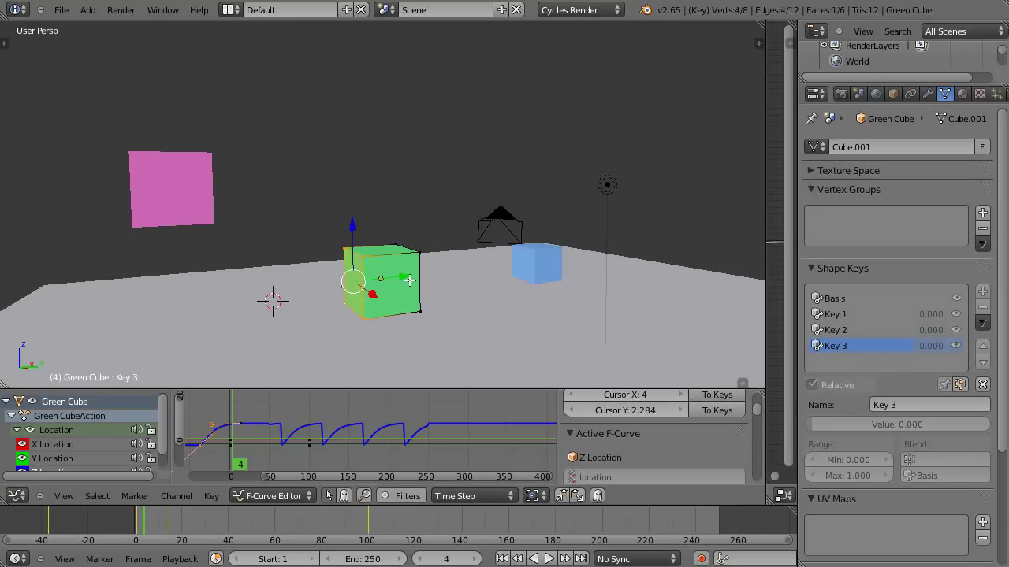
pyautogui.moveTo(409, 280); pyautogui.dragTo(244, 289)
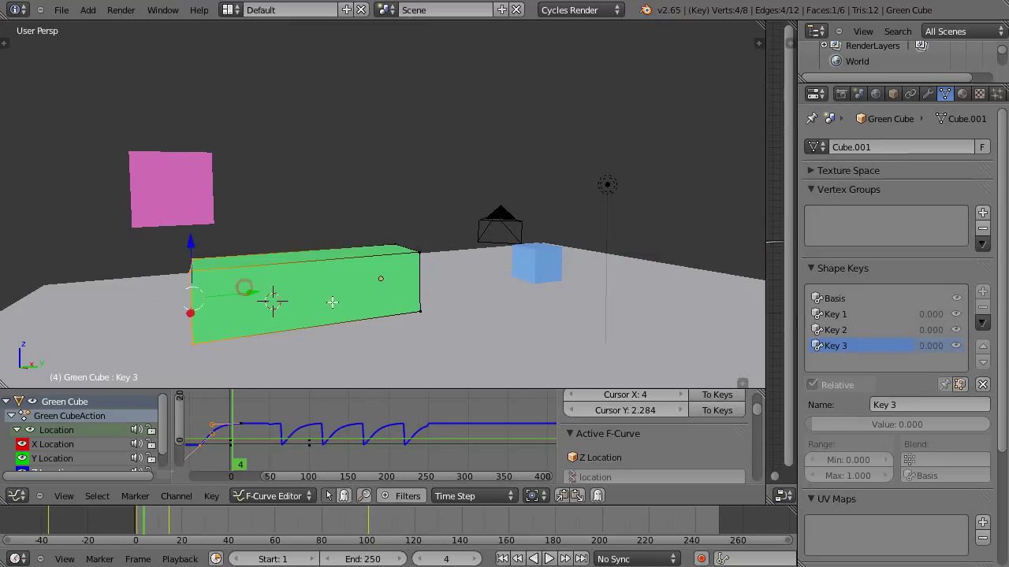
pyautogui.press('Tab')
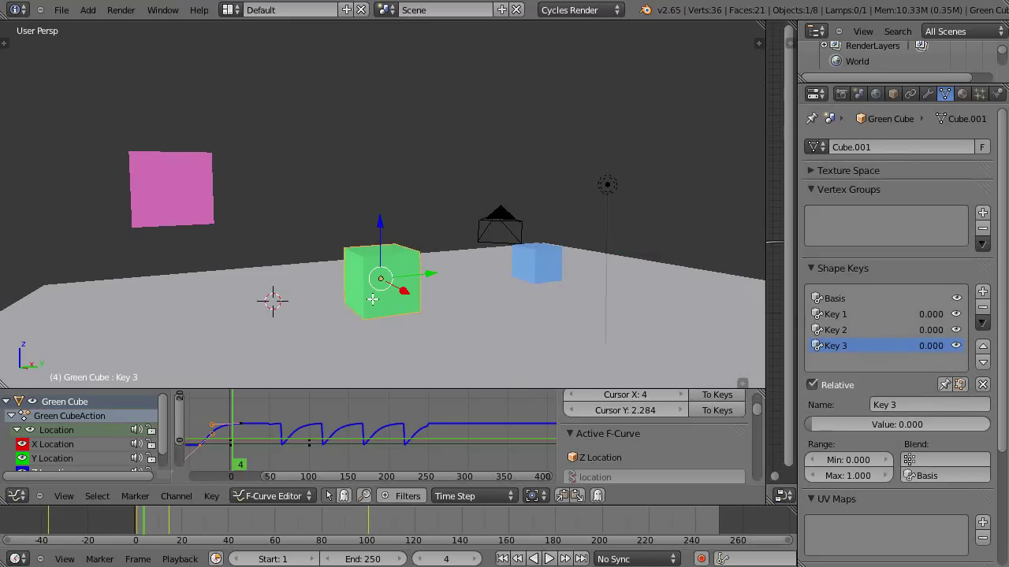
# - Preview Key 3 up to 1.000, then reset its value to 0.000
pyautogui.press('Tab')
pyautogui.press('Tab')
pyautogui.moveTo(875, 425); pyautogui.dragTo(820, 428)
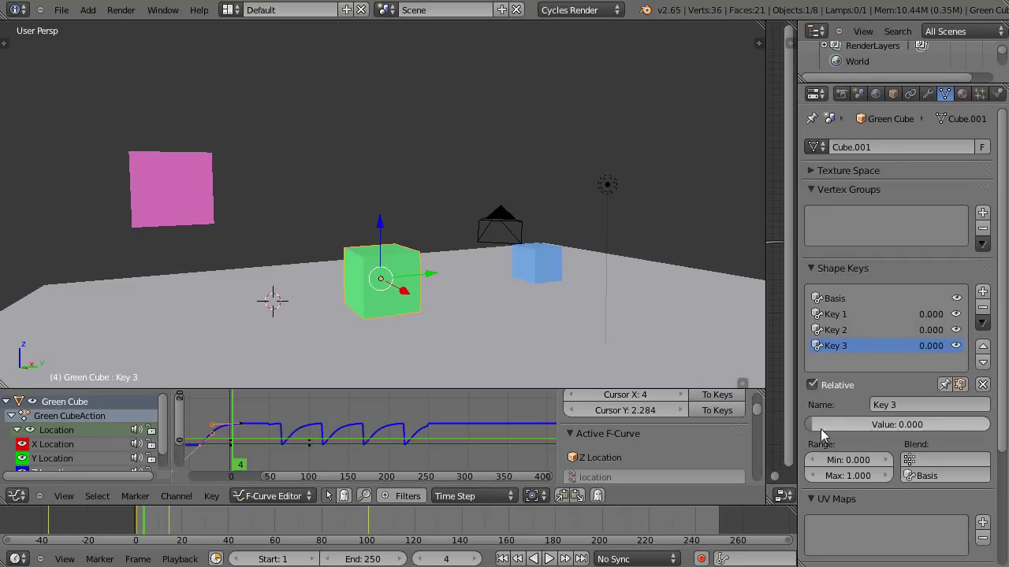
pyautogui.moveTo(821, 428); pyautogui.dragTo(788, 442)
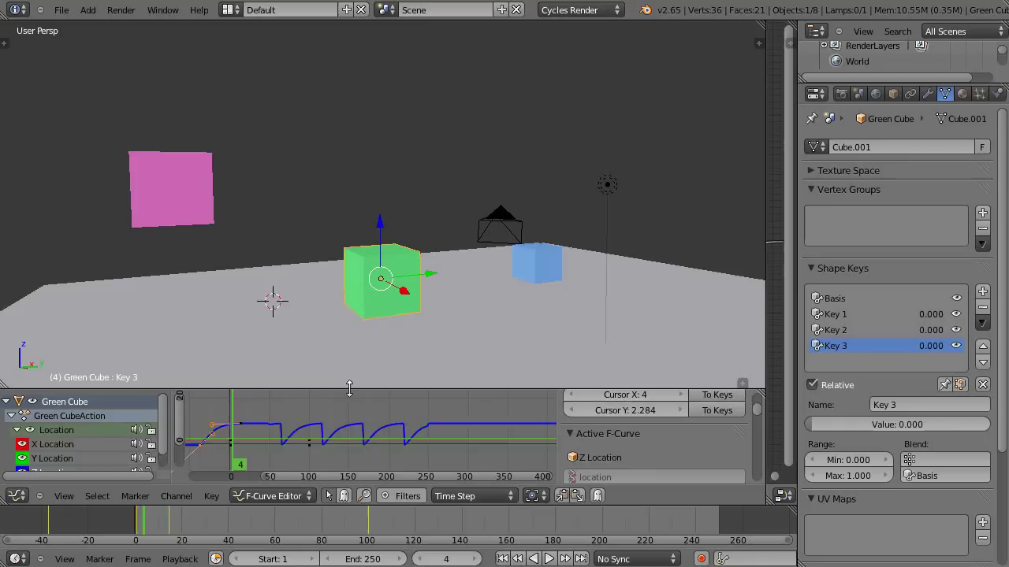
# - Enlarge the Graph Editor to show the full Z Location curve, then return space to the 3D View
pyautogui.moveTo(348, 387); pyautogui.dragTo(347, 339)
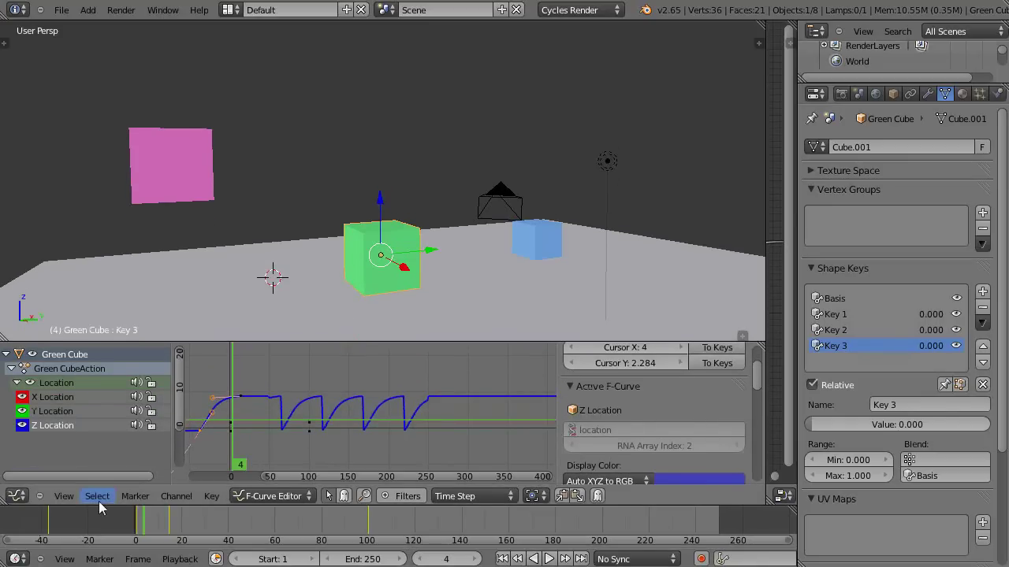
pyautogui.click(15, 495)
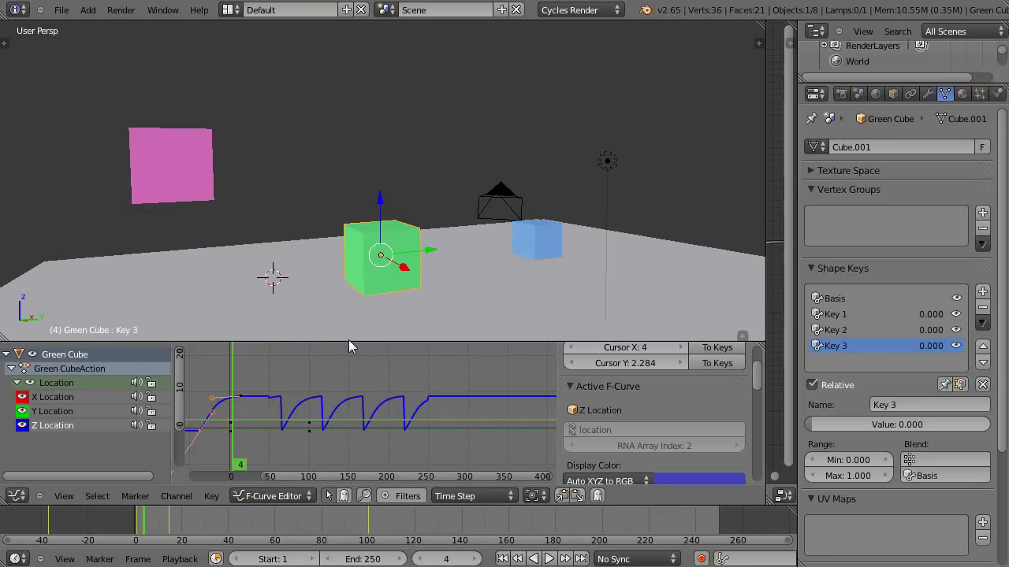
pyautogui.moveTo(349, 342); pyautogui.dragTo(349, 404)
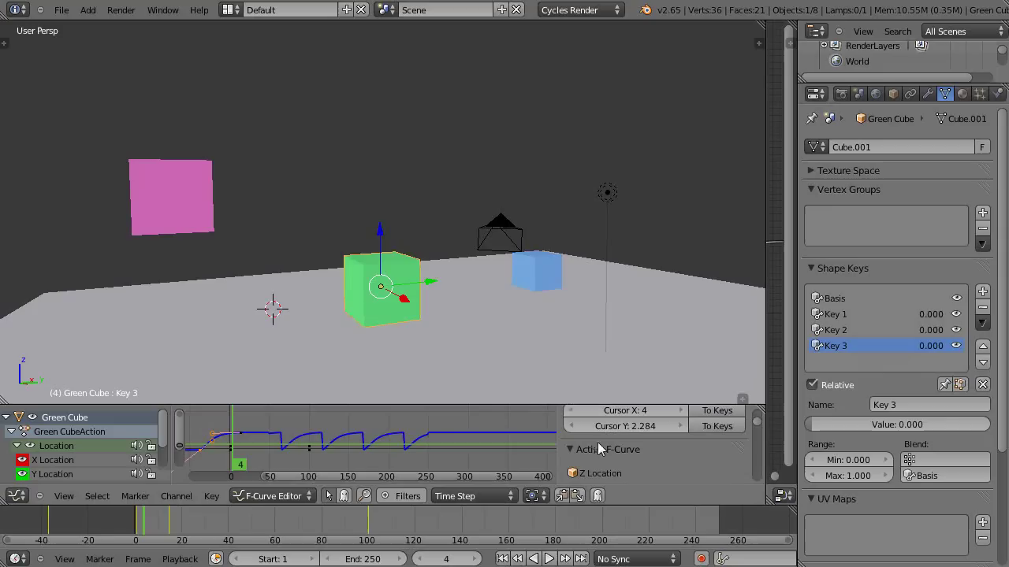
pyautogui.moveTo(462, 404); pyautogui.dragTo(448, 255)
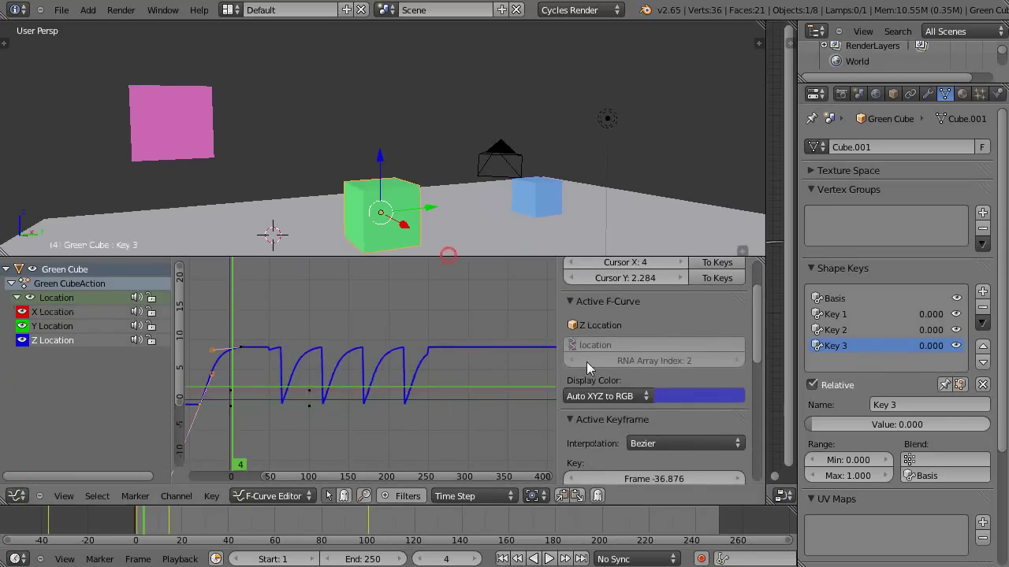
pyautogui.moveTo(758, 324); pyautogui.dragTo(766, 305)
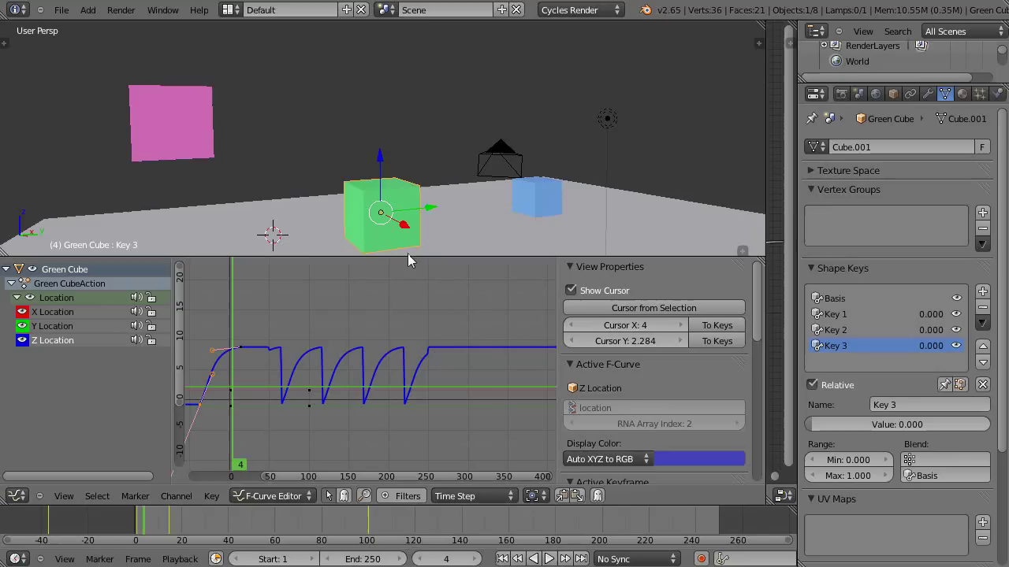
pyautogui.moveTo(409, 254); pyautogui.dragTo(409, 334)
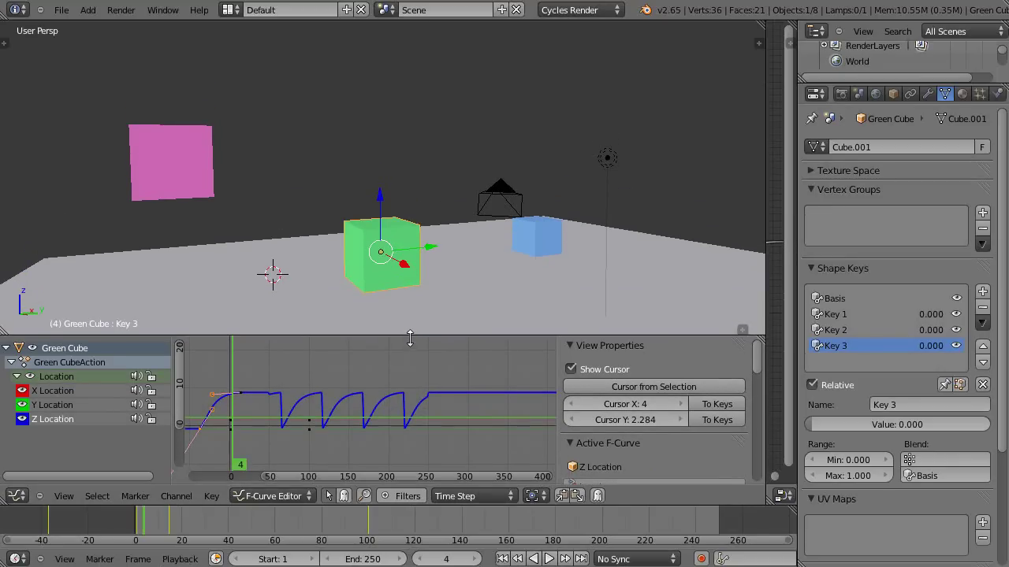